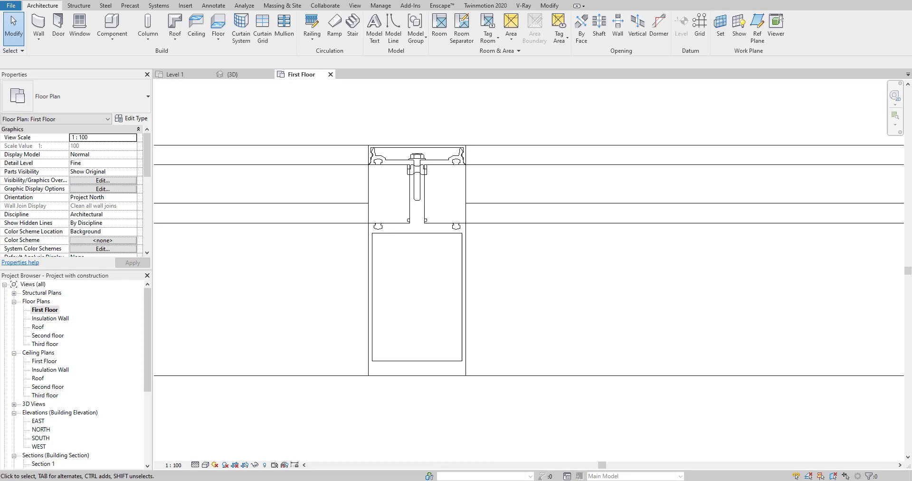
- Inspect the rectangular mullion in the 3D view
click(244, 75)
scroll(492, 183, up, 5)
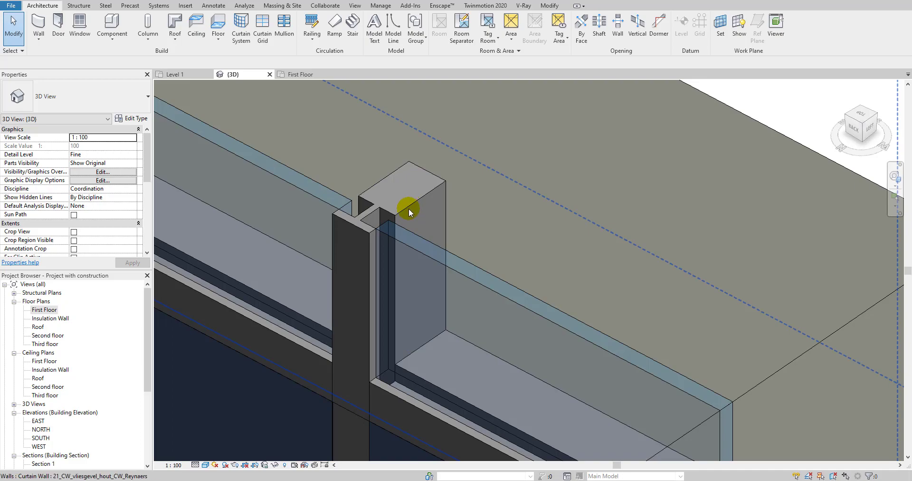
click(407, 208)
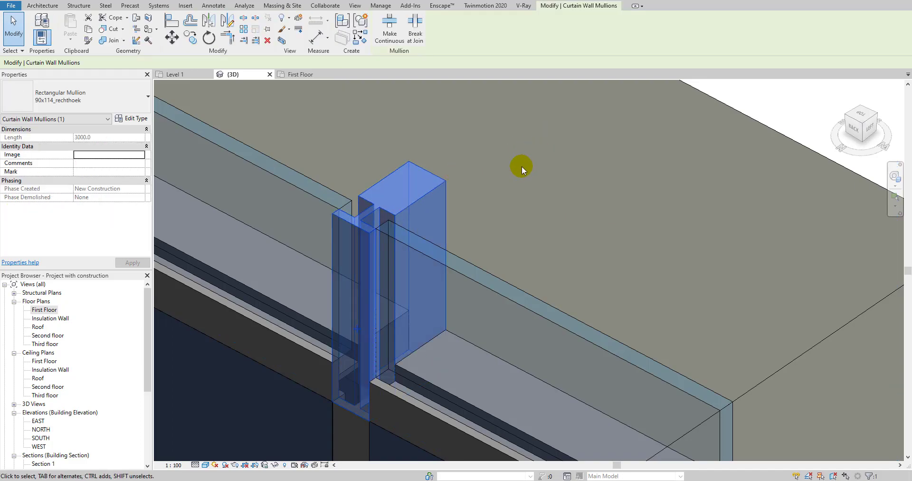
scroll(522, 167, down, 2)
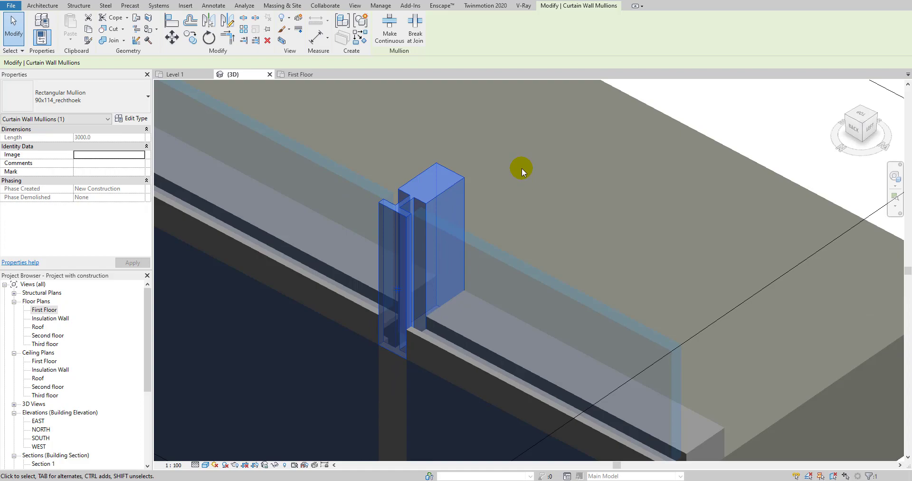
- On the First Floor plan, compare coarse and fine detail, leave it at fine, and frame the mullion junction
click(309, 76)
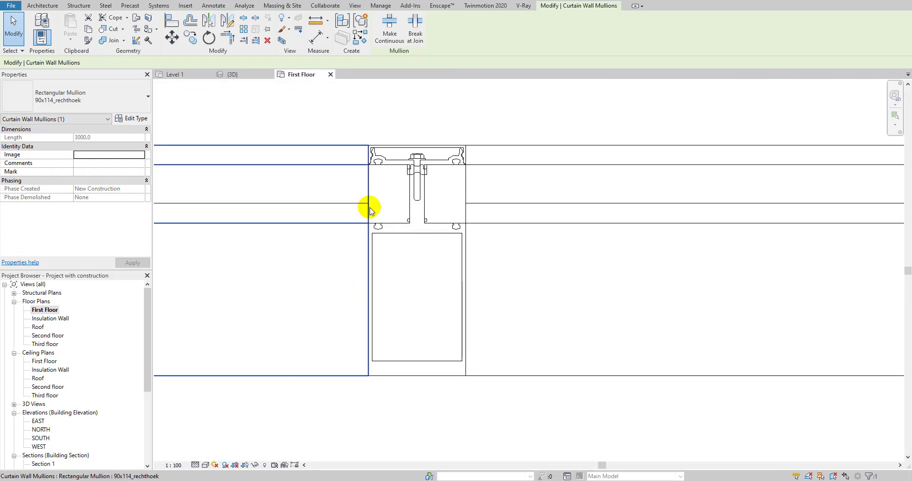
click(196, 465)
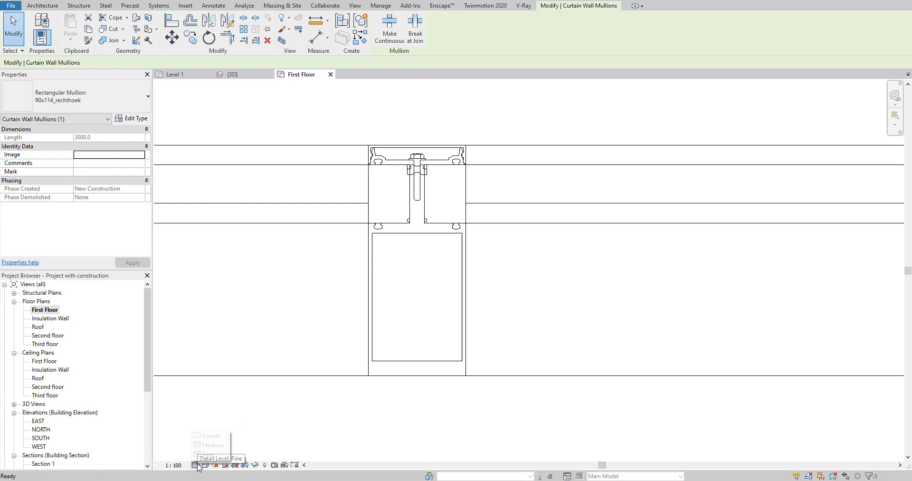
click(211, 436)
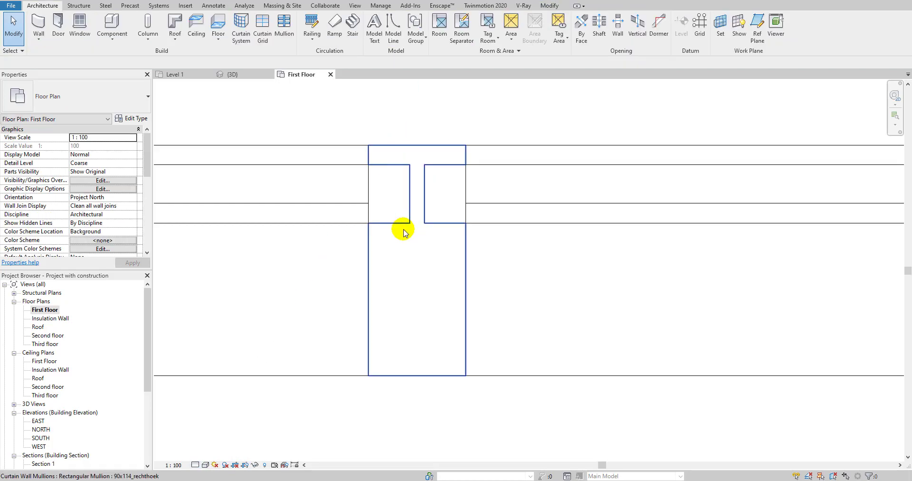
click(196, 465)
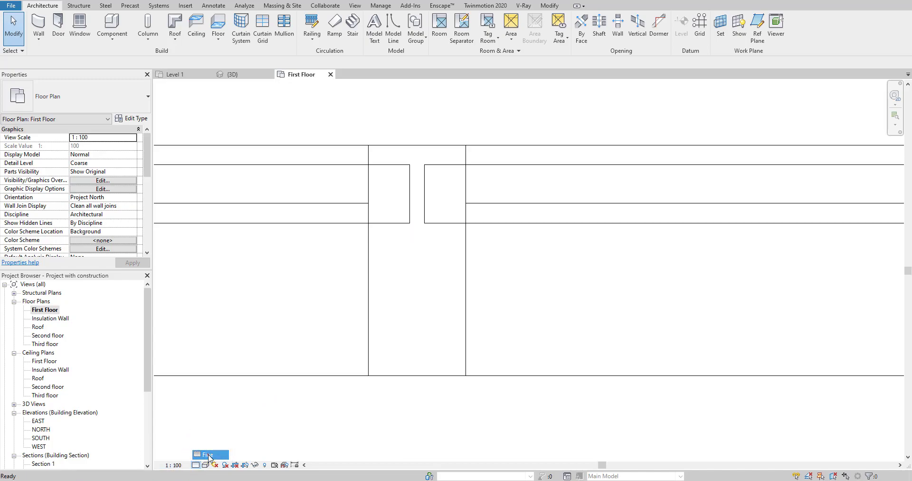
click(209, 453)
scroll(407, 167, up, 5)
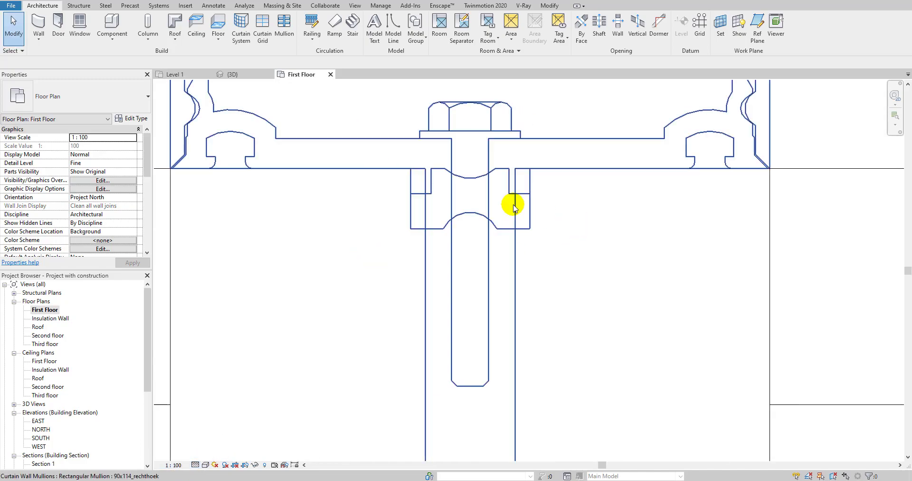
scroll(515, 199, down, 5)
middle_drag(522, 225, 418, 190)
scroll(430, 216, down, 3)
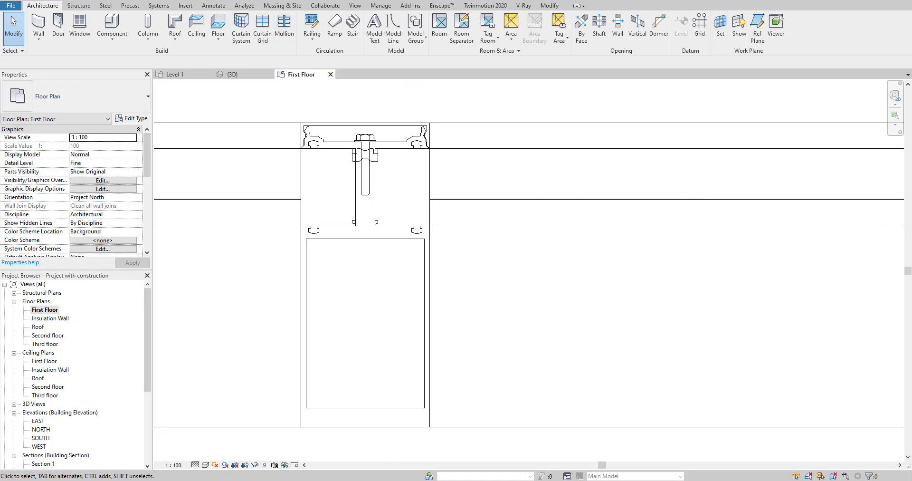
- Begin a new family and browse the English family templates folder
click(12, 6)
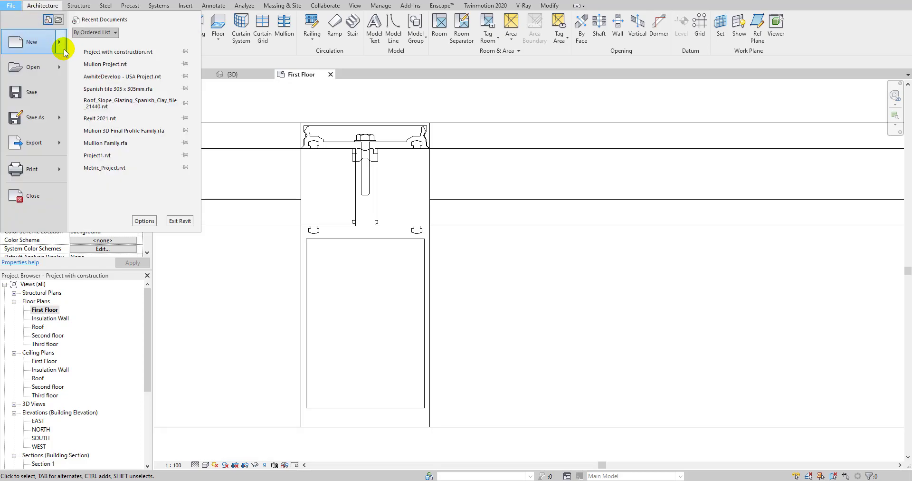
mouse_move(62, 50)
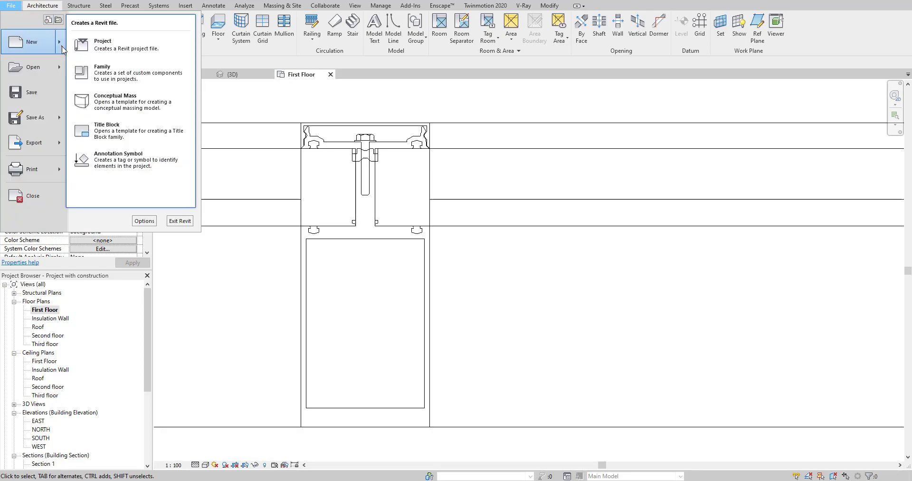
click(101, 74)
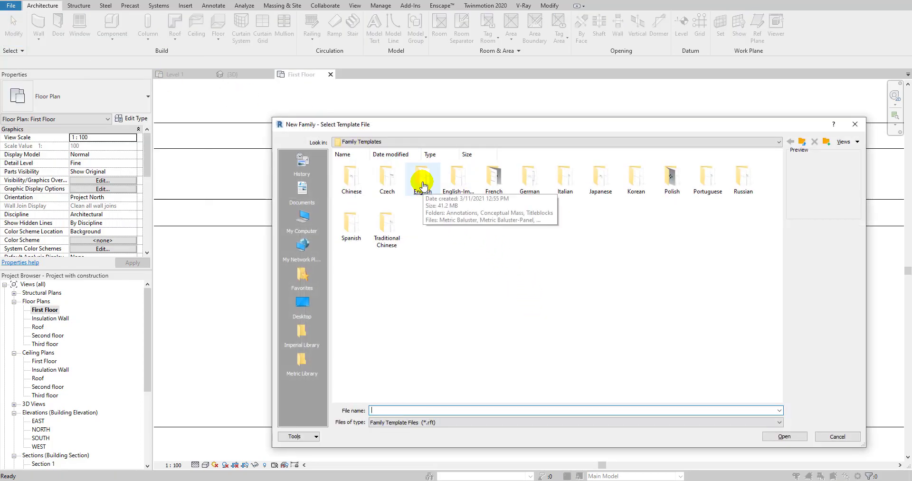
double_click(423, 185)
click(707, 291)
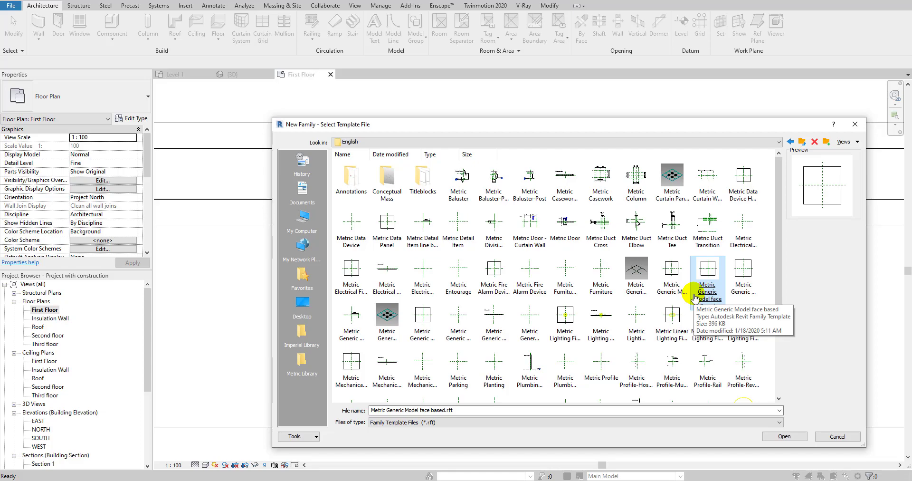
click(672, 285)
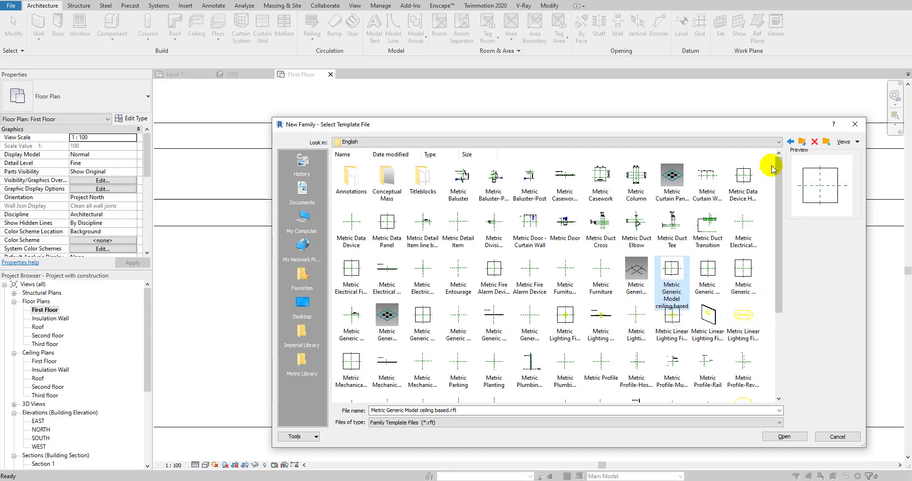
- Show the templates as small icons and create the family from Metric Detail Item.rft
right_click(769, 181)
mouse_move(764, 187)
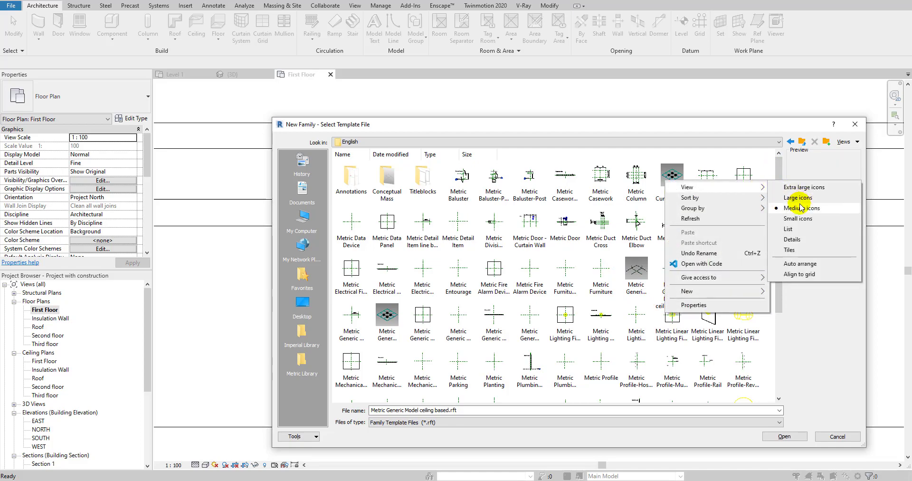
click(788, 218)
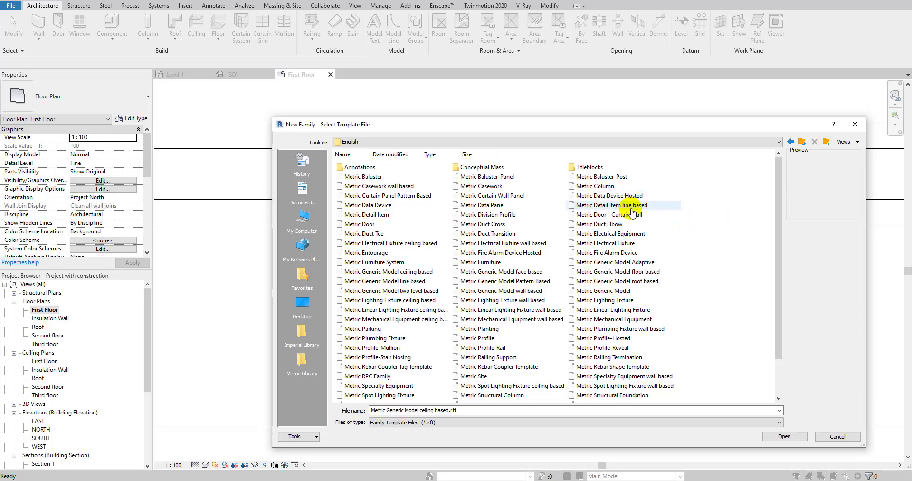
click(649, 207)
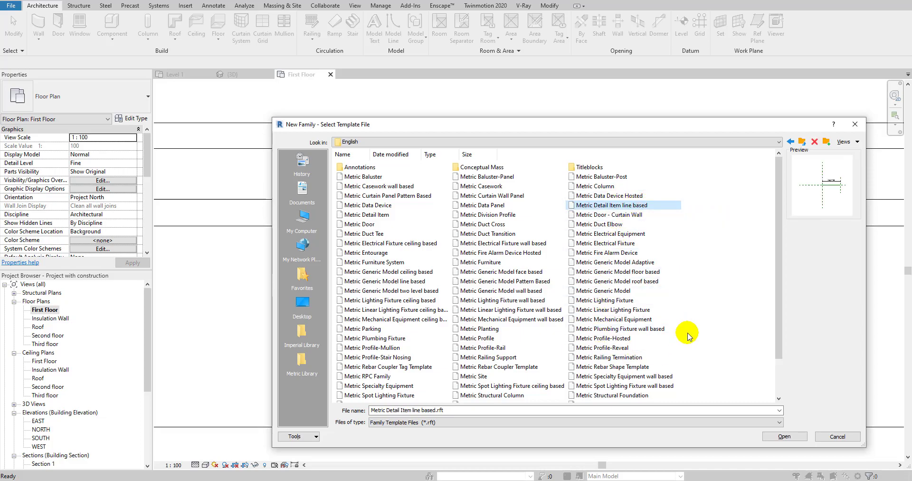
scroll(522, 264, down, 2)
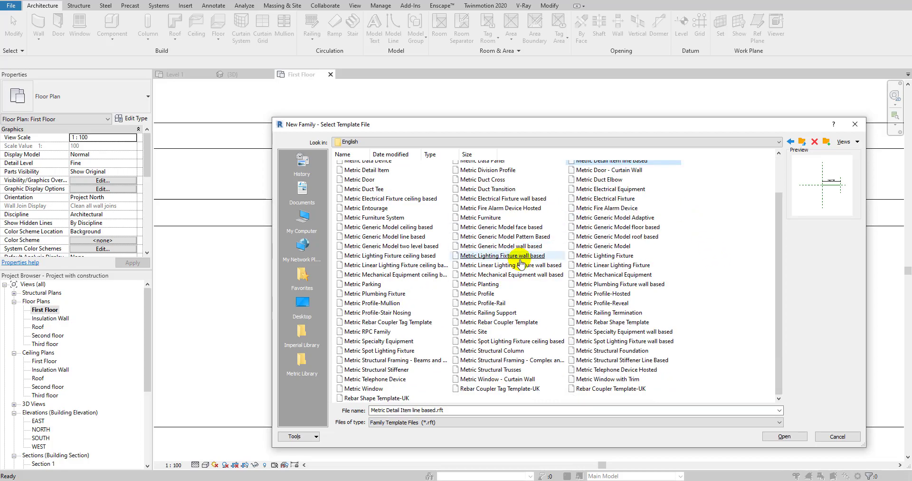
scroll(371, 333, up, 2)
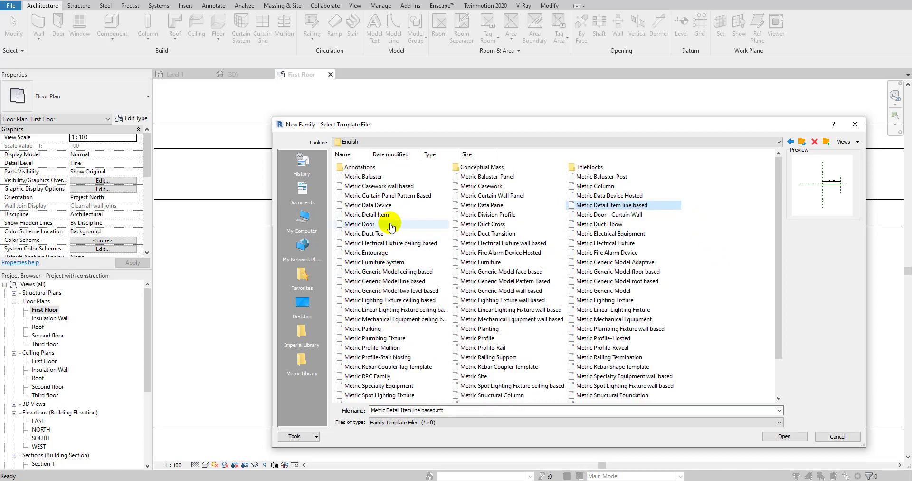
click(380, 215)
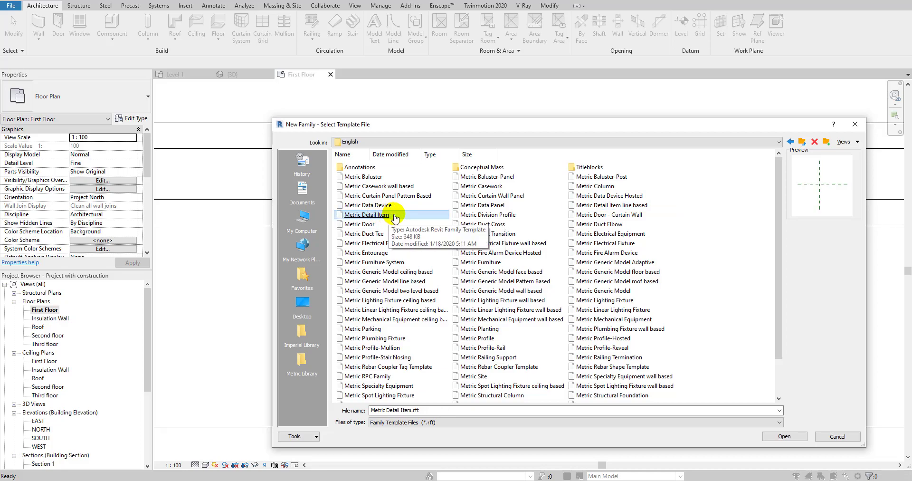
double_click(394, 216)
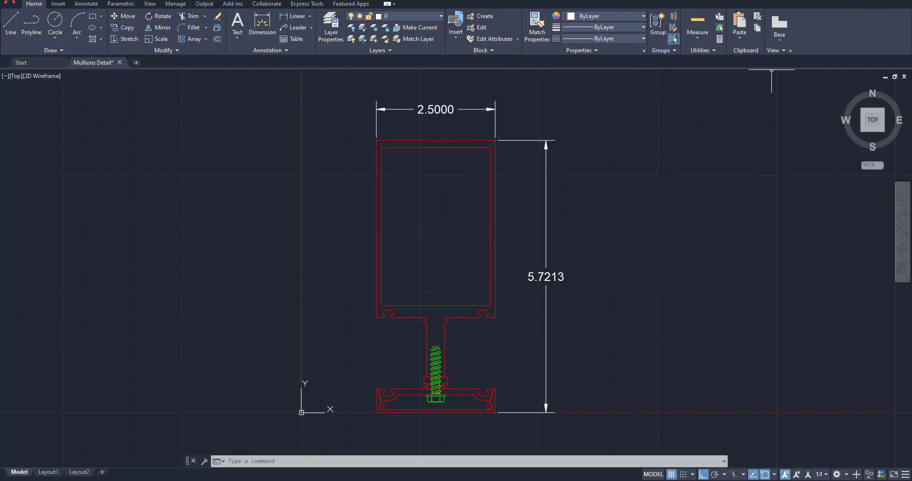
- Minimize AutoCAD to return to the empty Revit Family2 detail item
click(869, 2)
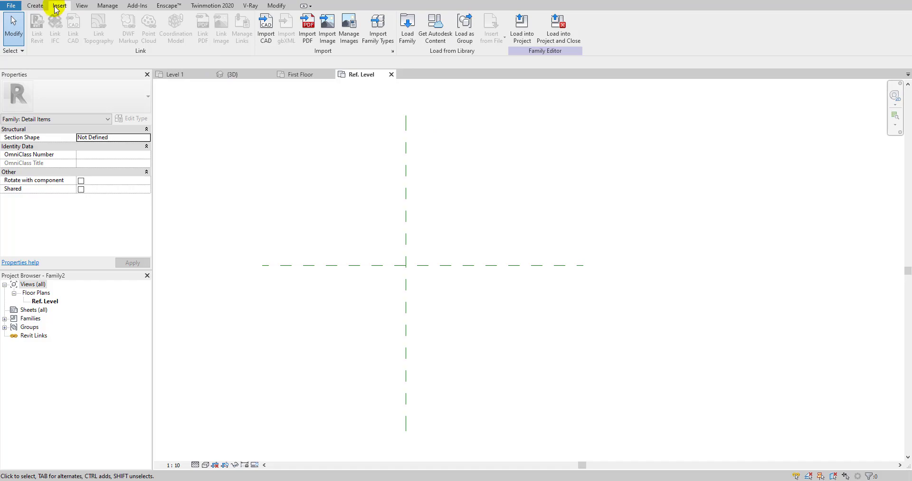
- Import Mullions Detail.dwg into the Ref. Level view with Current view only checked
click(267, 34)
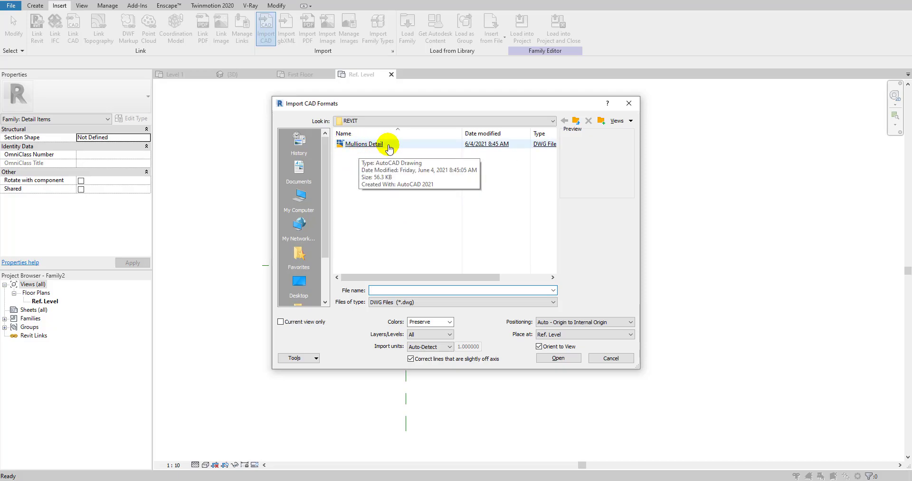
click(298, 322)
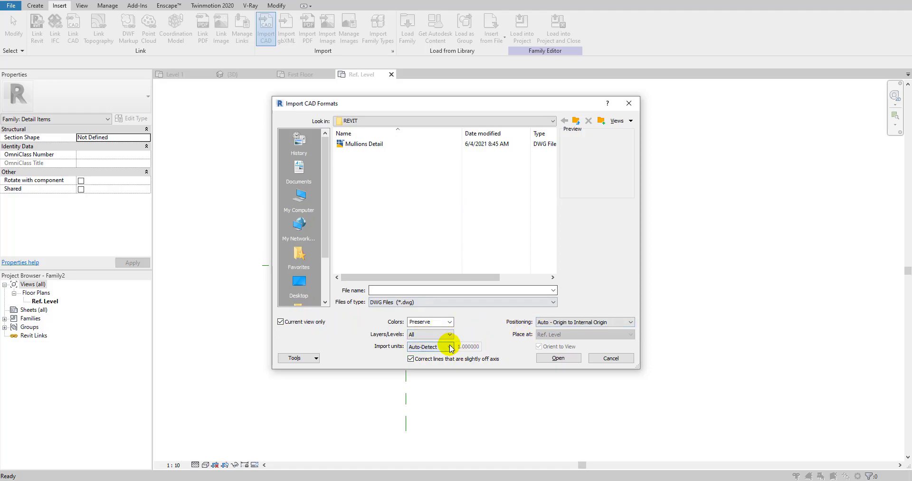
click(354, 144)
key(Return)
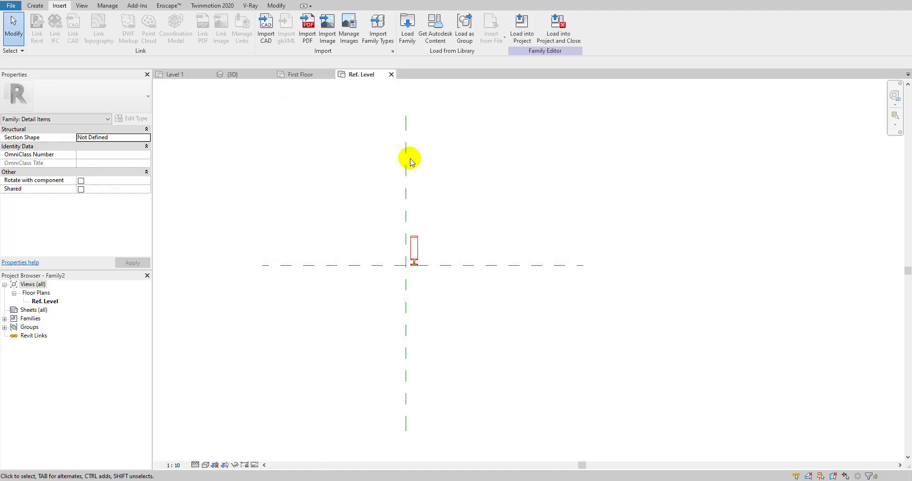
- Select the imported mullion detail and drag it beside the vertical reference plane
scroll(412, 262, up, 5)
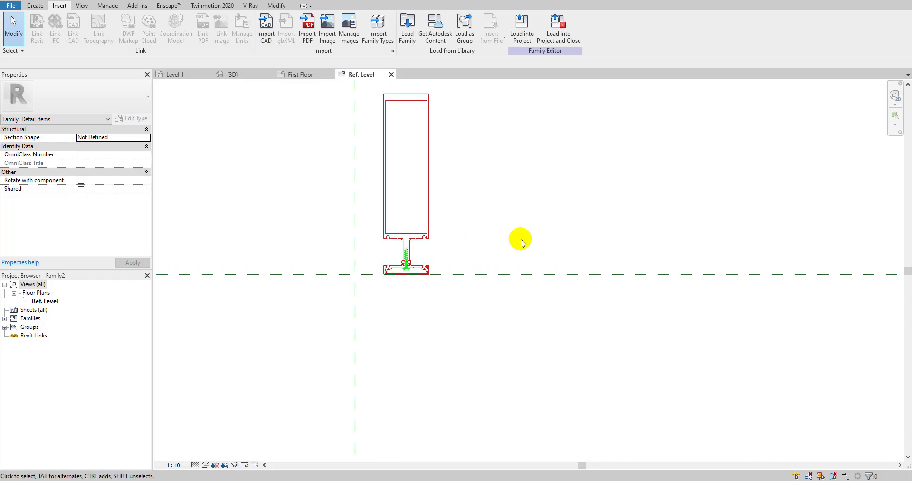
scroll(433, 234, up, 3)
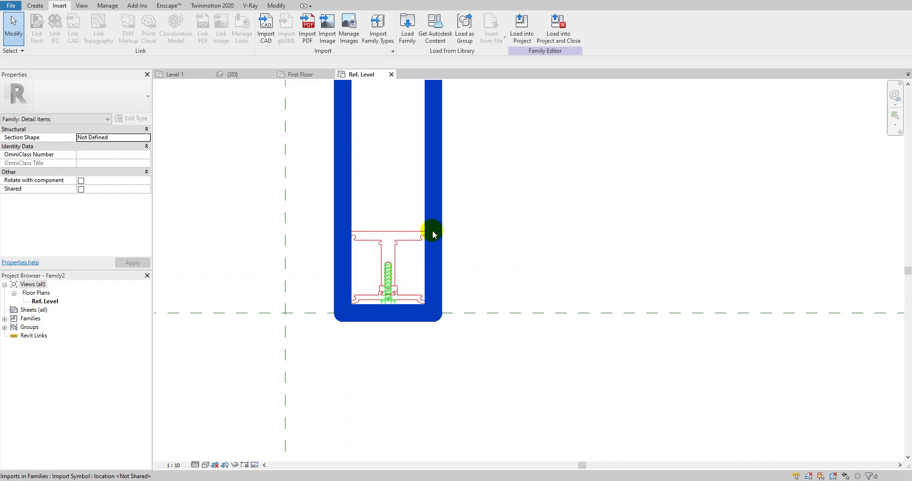
scroll(495, 197, down, 3)
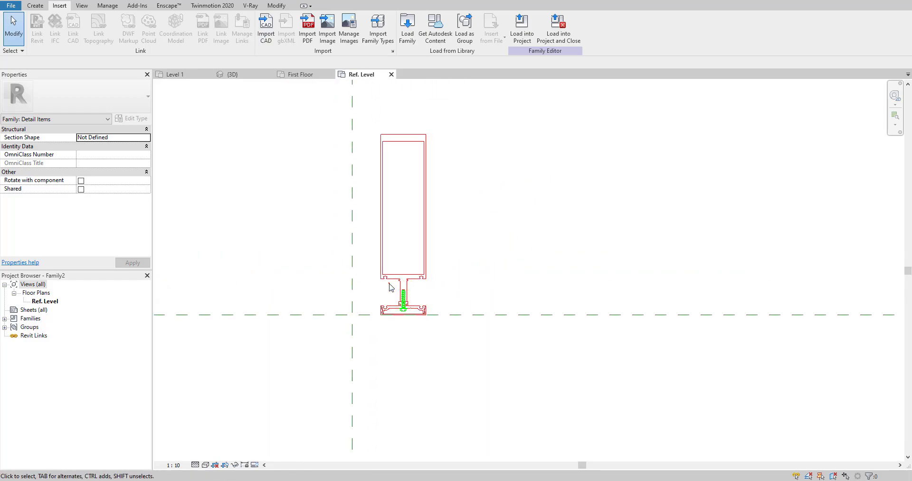
click(423, 285)
click(427, 198)
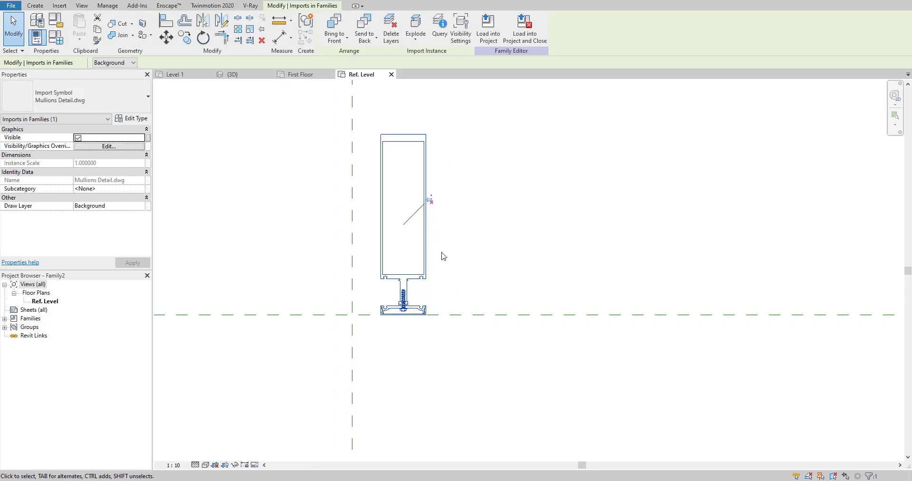
scroll(415, 292, up, 2)
scroll(405, 274, down, 2)
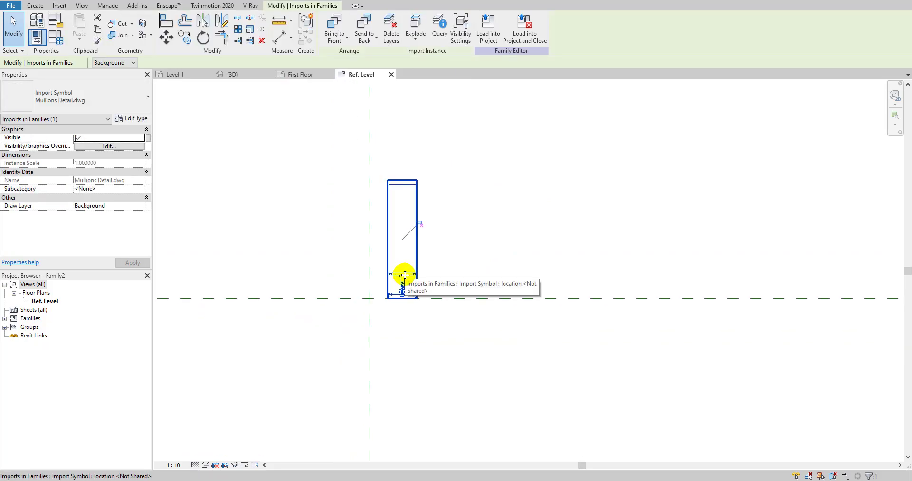
drag(405, 275, 351, 272)
scroll(352, 290, up, 2)
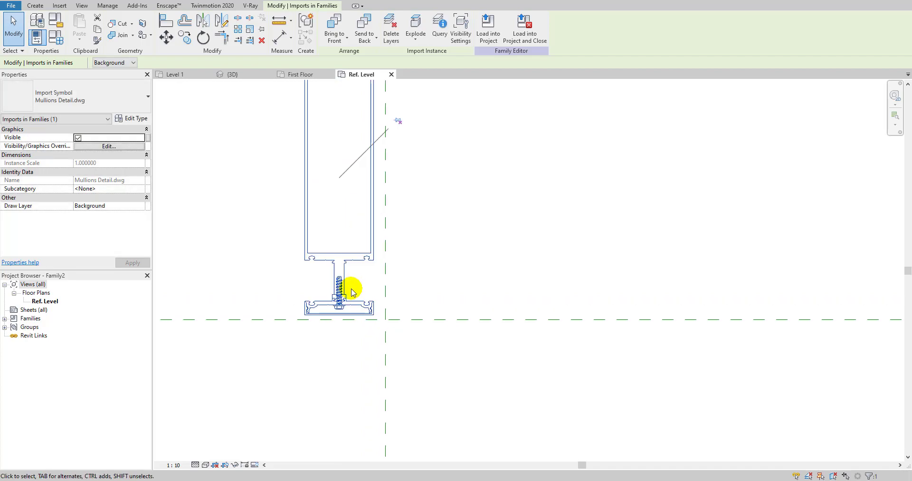
scroll(352, 291, up, 2)
scroll(352, 257, down, 2)
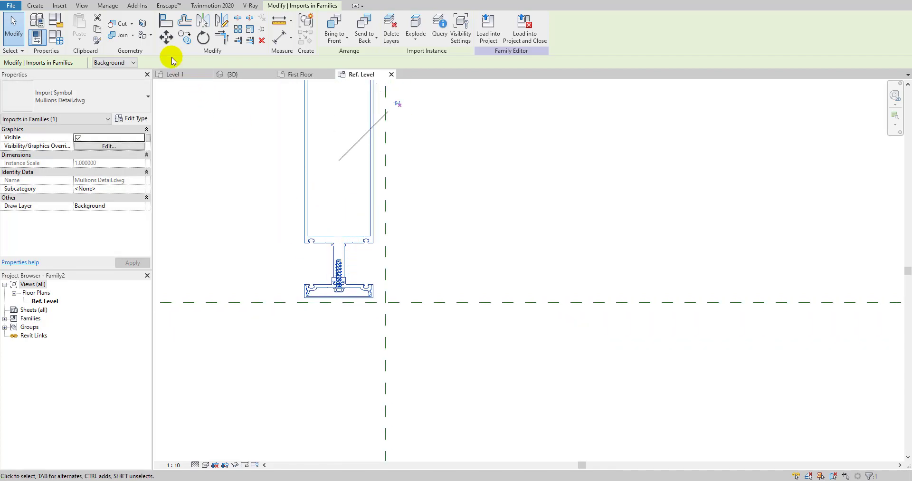
- Move the detail so its base sits on the horizontal reference plane
click(166, 38)
scroll(342, 295, up, 5)
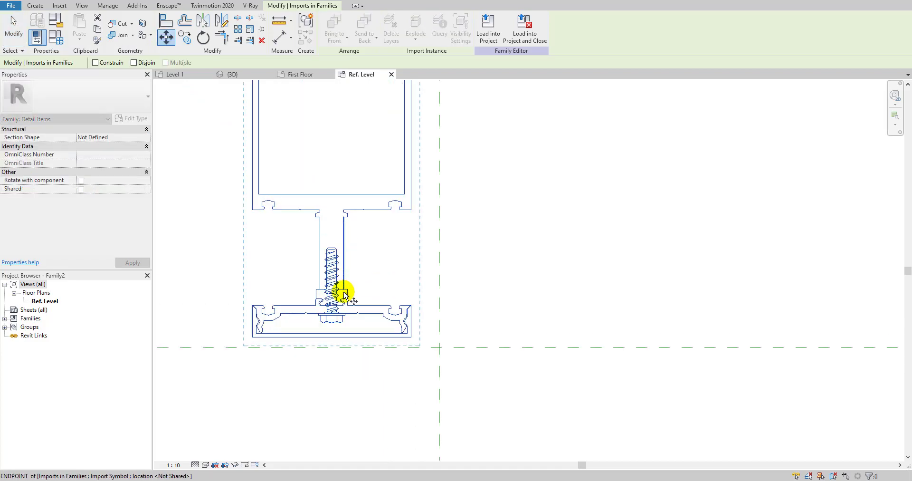
click(295, 316)
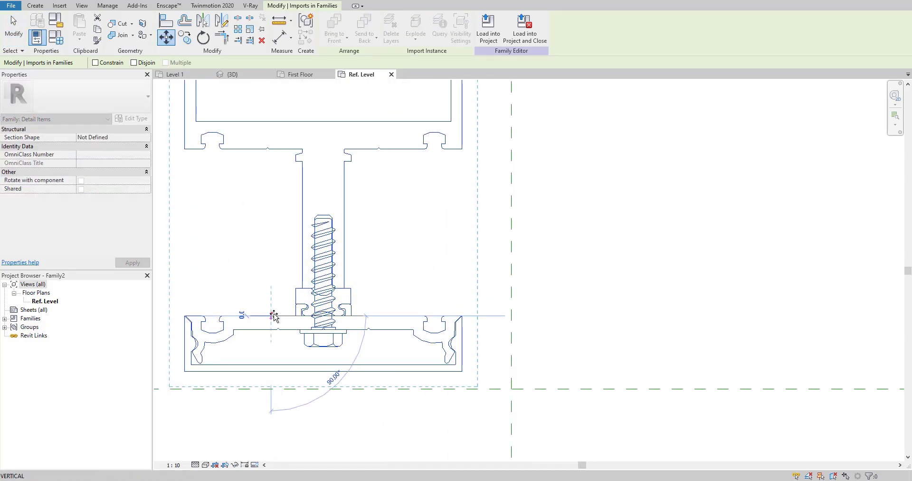
middle_drag(266, 315, 478, 251)
click(465, 274)
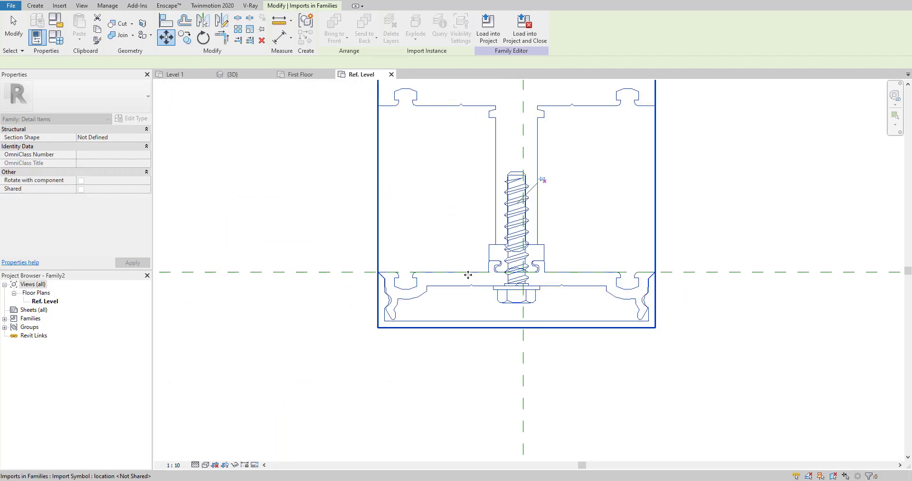
scroll(468, 271, down, 2)
scroll(493, 217, up, 2)
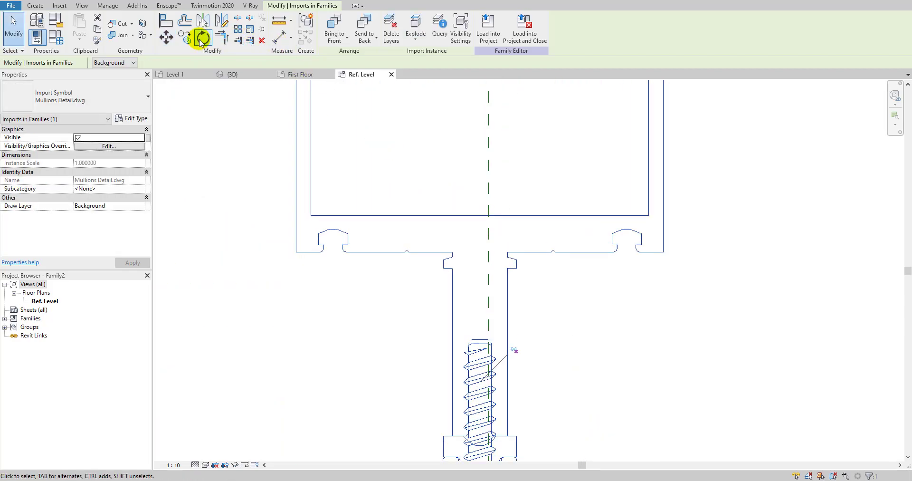
- Centre the detail on the vertical reference plane, pin it, and reframe the view on the profile
click(166, 37)
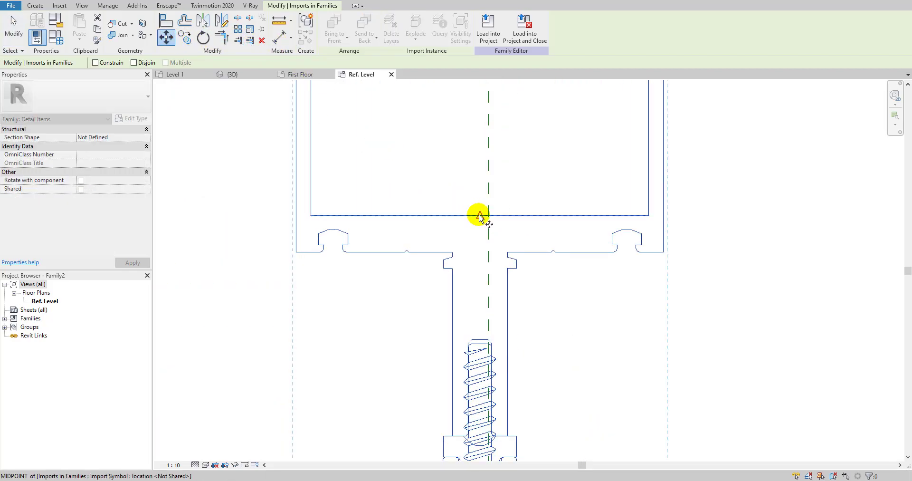
click(480, 215)
click(488, 217)
scroll(485, 214, down, 2)
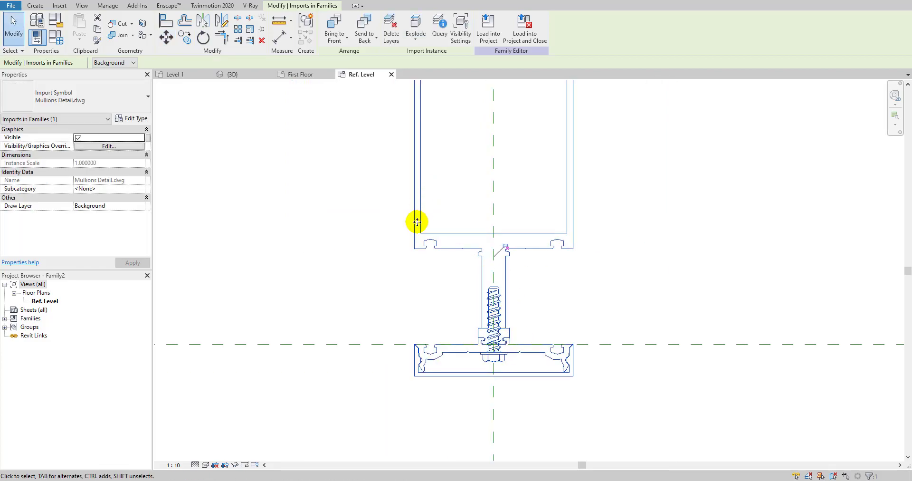
click(505, 248)
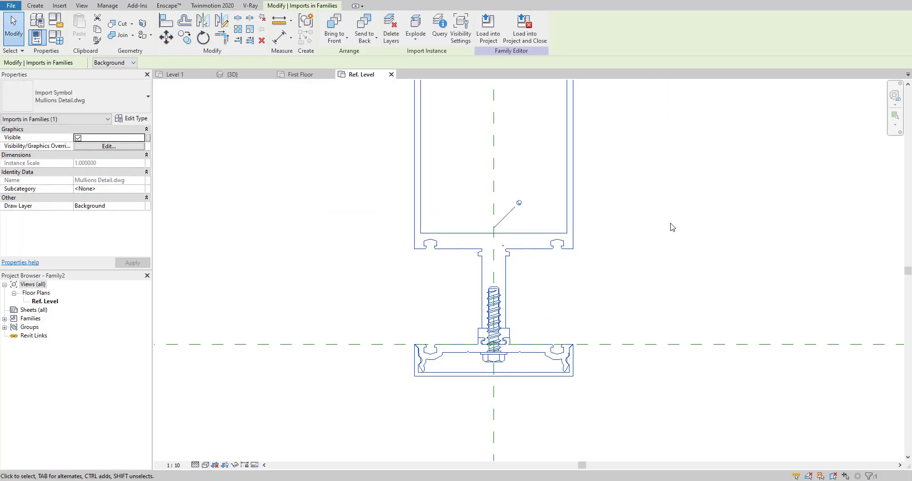
middle_drag(735, 283, 666, 275)
click(666, 273)
scroll(650, 241, down, 3)
mouse_move(650, 241)
middle_down()
mouse_move(607, 295)
mouse_move(533, 357)
middle_up()
middle_drag(619, 333, 597, 318)
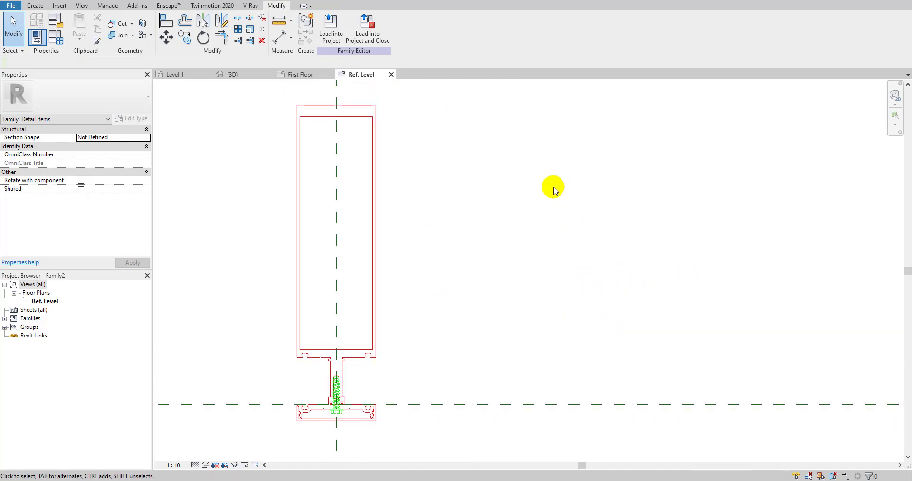
- Trace the import's top and right edges as detail lines with Pick Lines, then Tab-highlight the outer chain
click(37, 6)
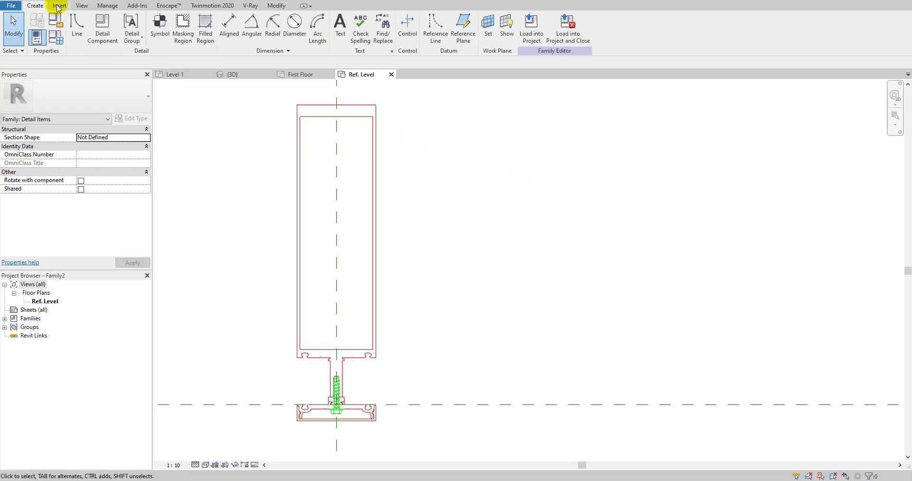
click(78, 24)
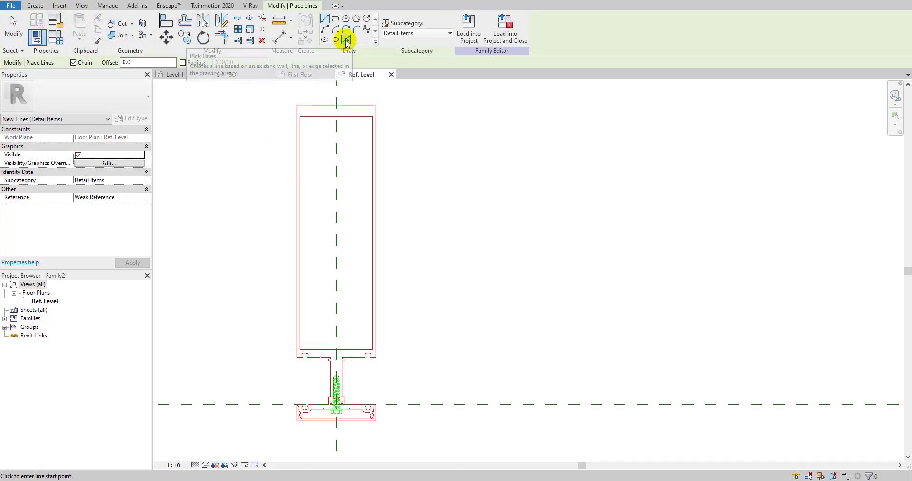
click(346, 41)
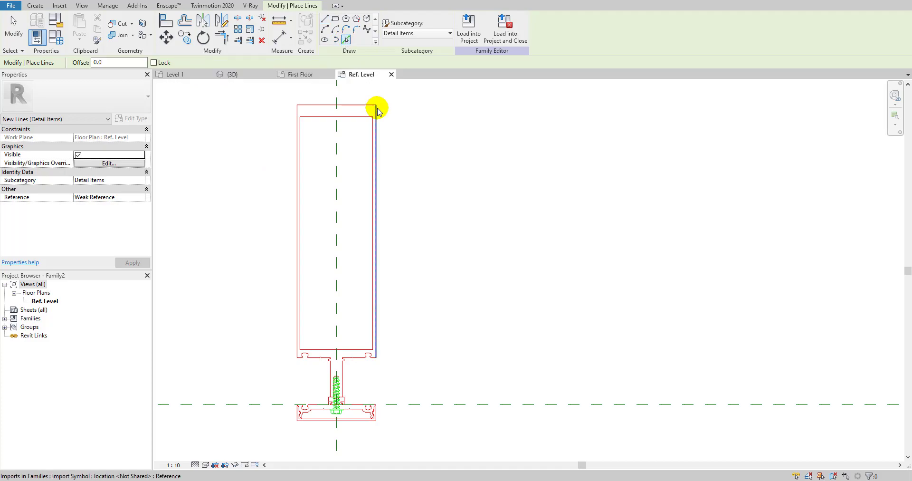
click(362, 105)
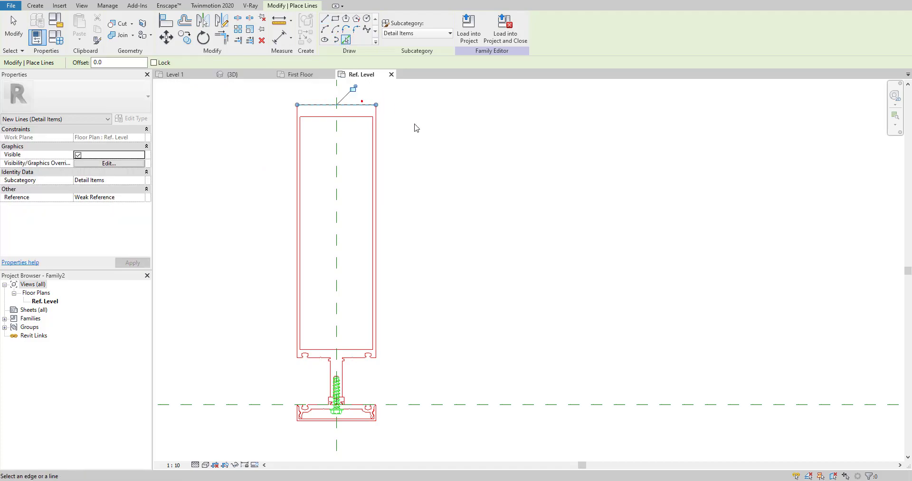
click(380, 128)
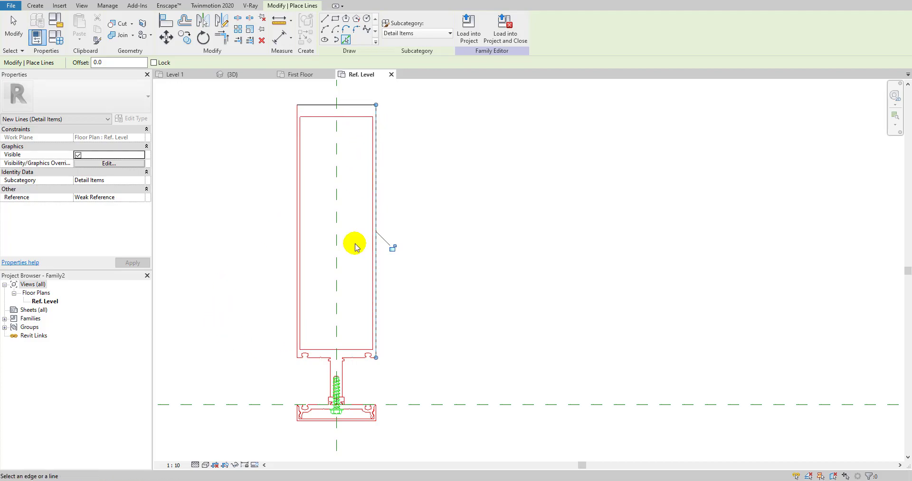
key(Escape)
key(p)
key(l)
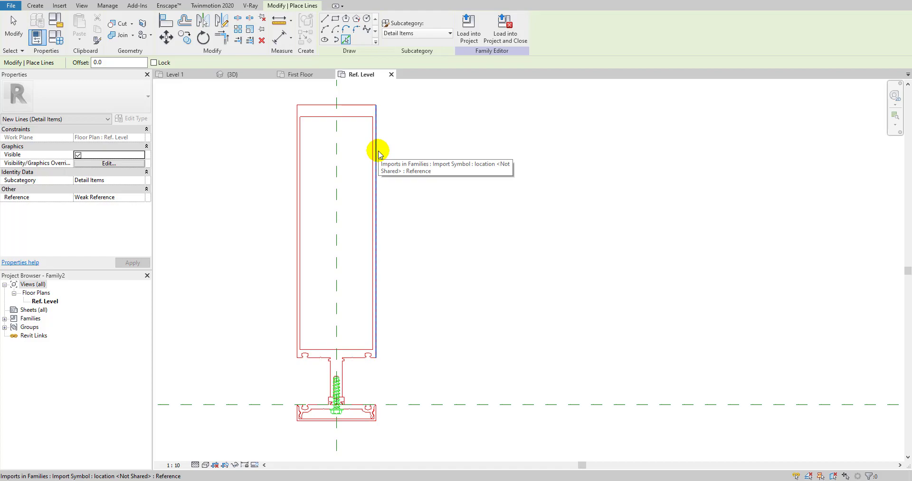
key(Tab)
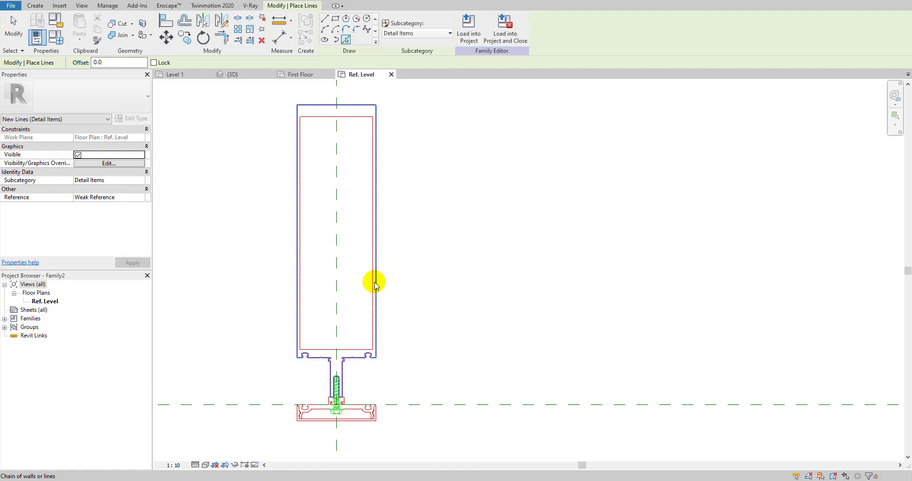
key(Tab)
- Trace the entire outer outline of the import as detail lines
click(352, 364)
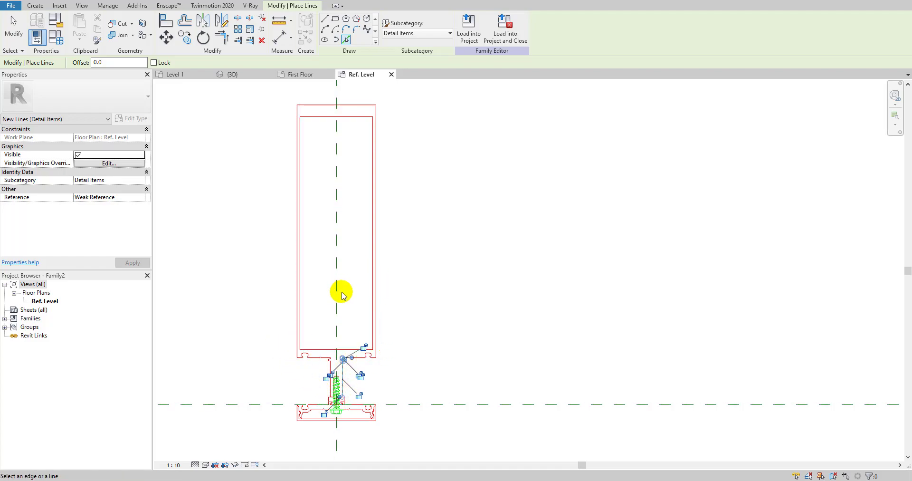
scroll(333, 354, up, 3)
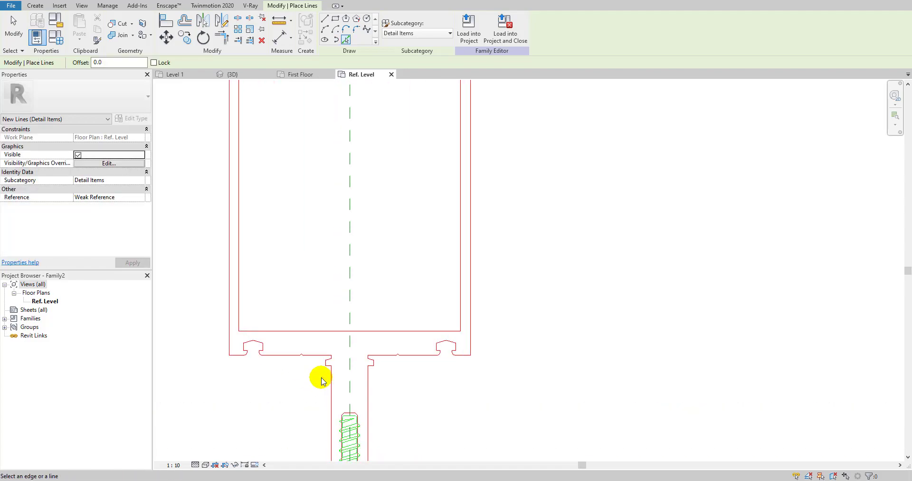
scroll(326, 364, down, 5)
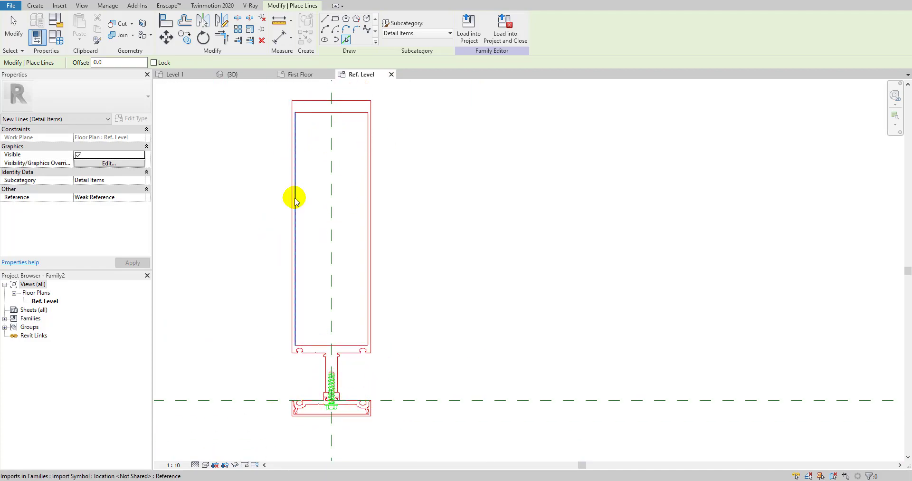
scroll(334, 410, up, 1)
scroll(333, 407, up, 3)
scroll(326, 397, down, 3)
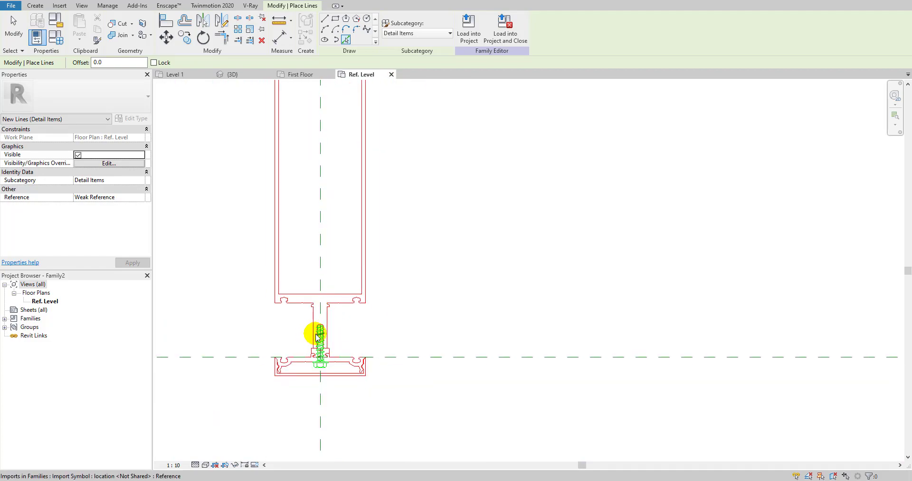
scroll(364, 190, down, 1)
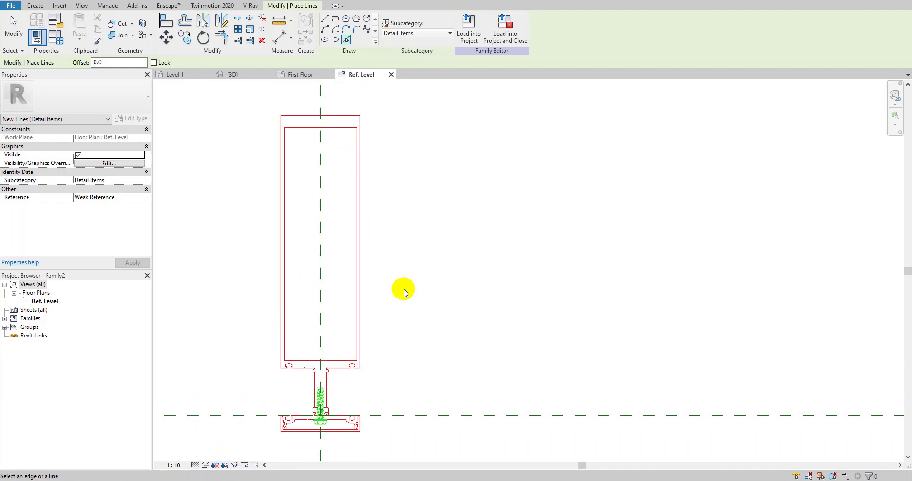
middle_drag(388, 385, 392, 343)
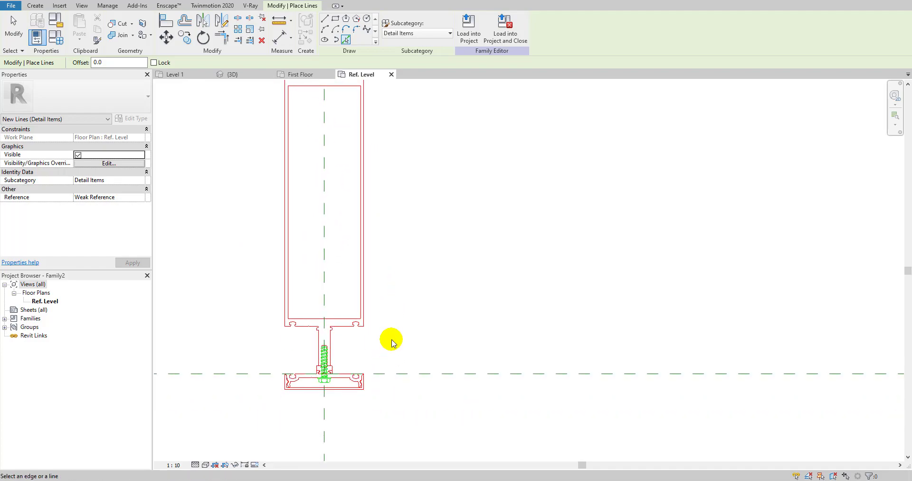
middle_drag(408, 299, 401, 322)
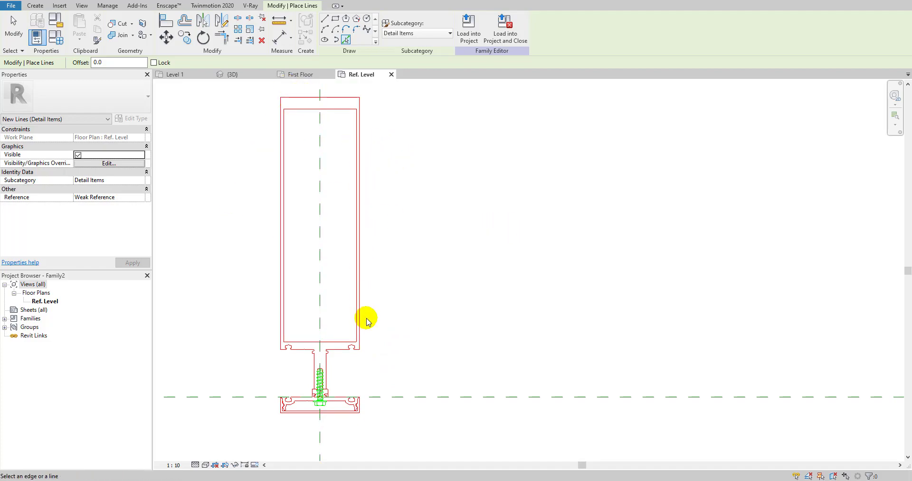
- Trace the red horizontal bottom edge as a profile line and end line picking
scroll(336, 343, up, 3)
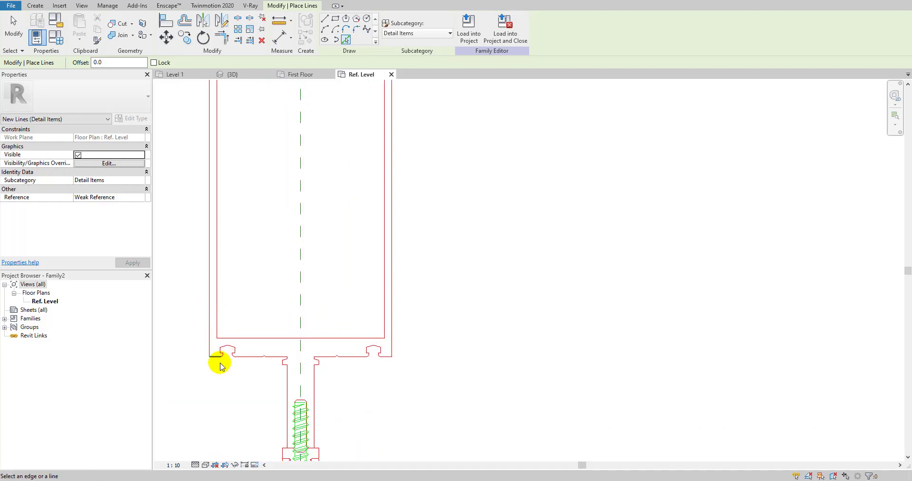
middle_drag(295, 432, 271, 340)
scroll(295, 257, up, 4)
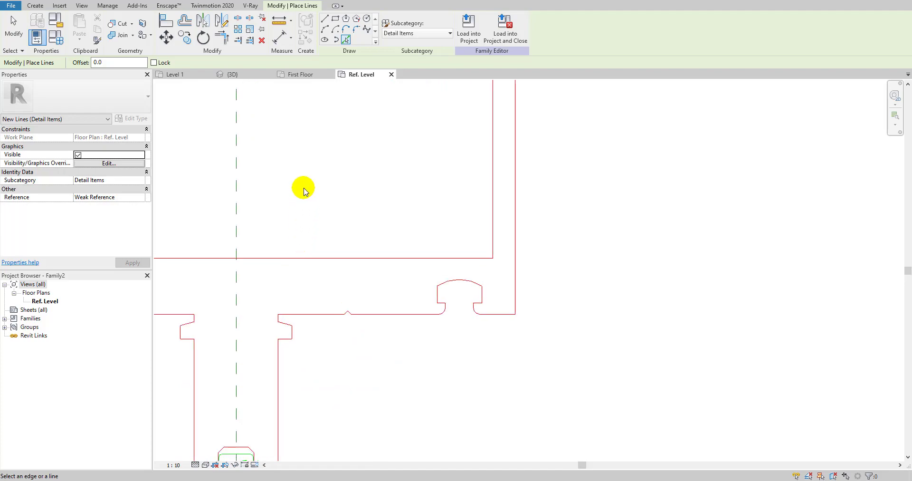
click(369, 256)
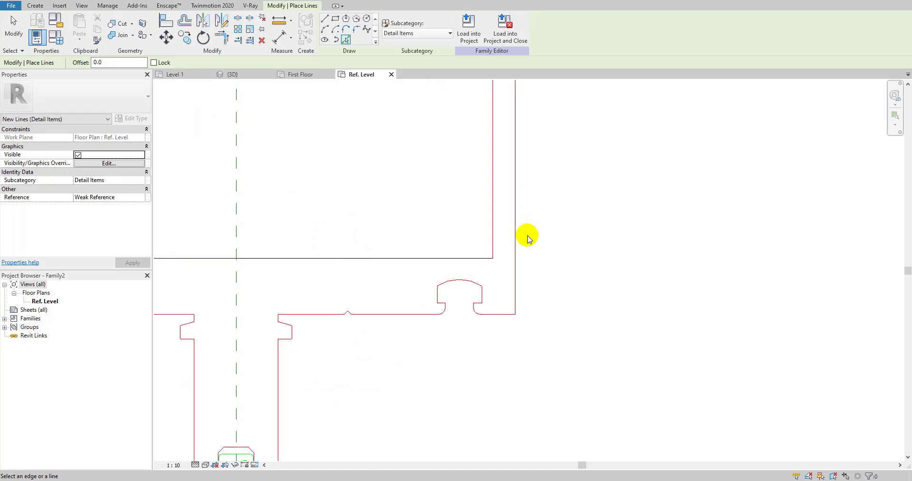
key(Escape)
scroll(436, 260, up, 3)
scroll(544, 257, down, 2)
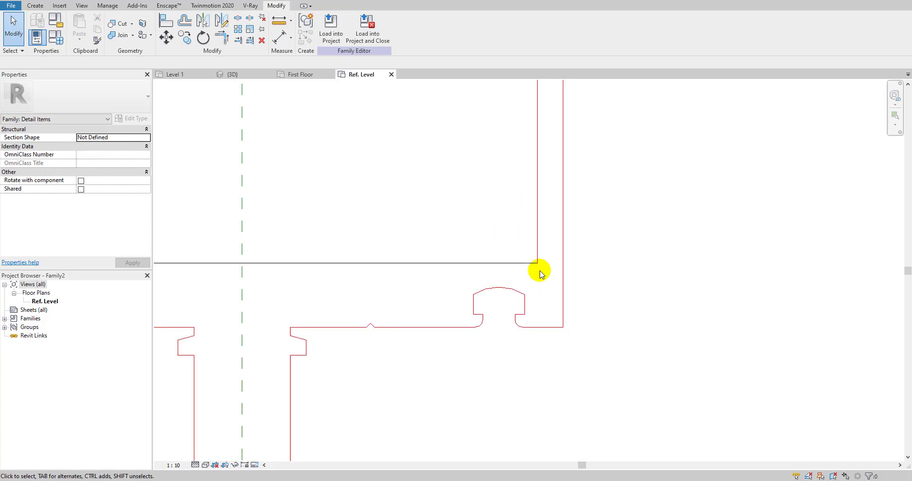
- Zoom out and pan until the whole imported mullion profile is visible
scroll(542, 274, down, 3)
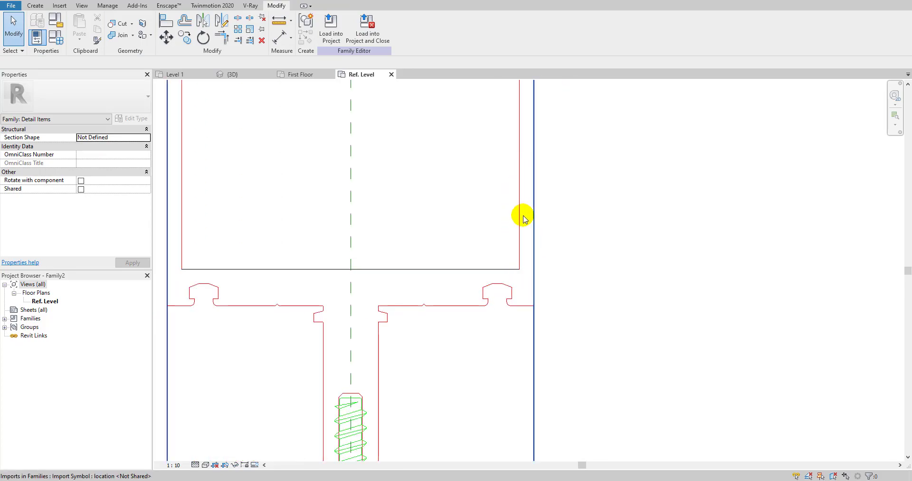
scroll(503, 196, down, 2)
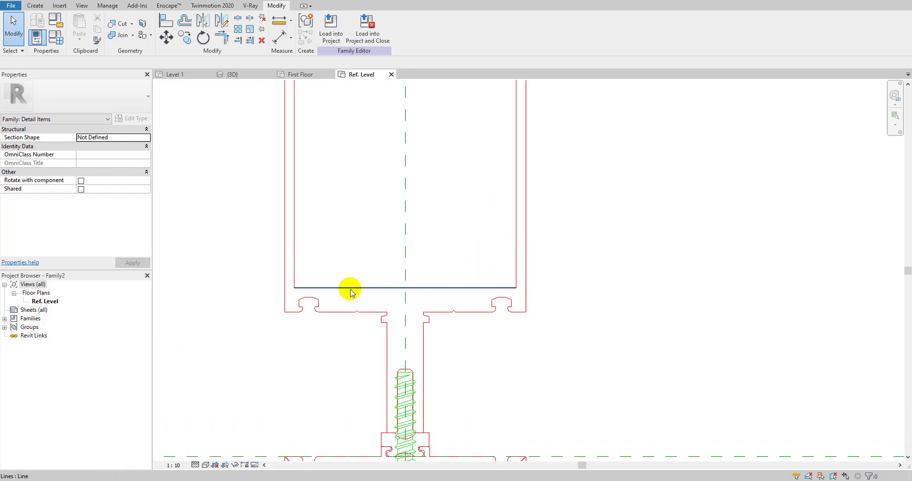
scroll(363, 214, down, 4)
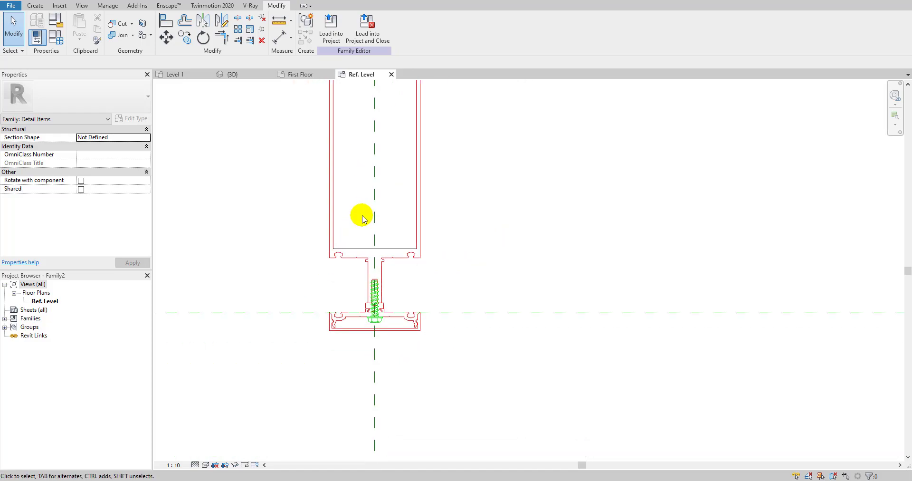
scroll(313, 152, down, 2)
middle_drag(313, 151, 312, 196)
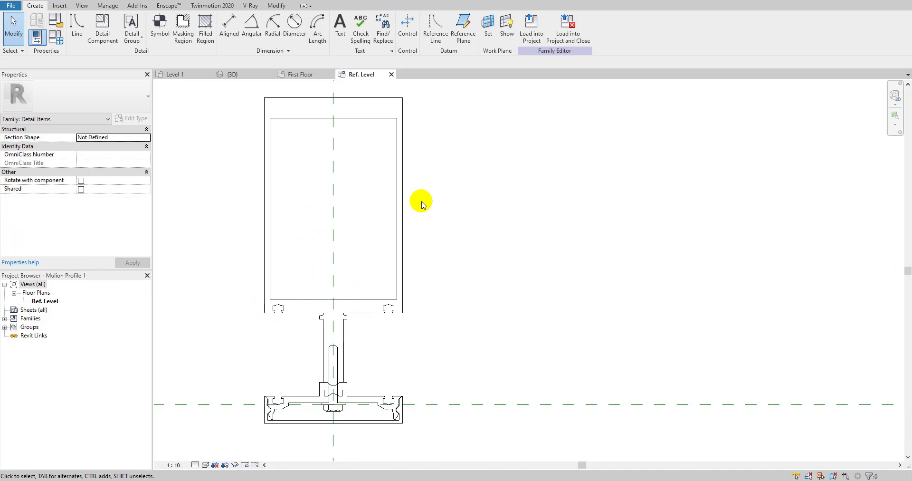
middle_drag(458, 254, 458, 275)
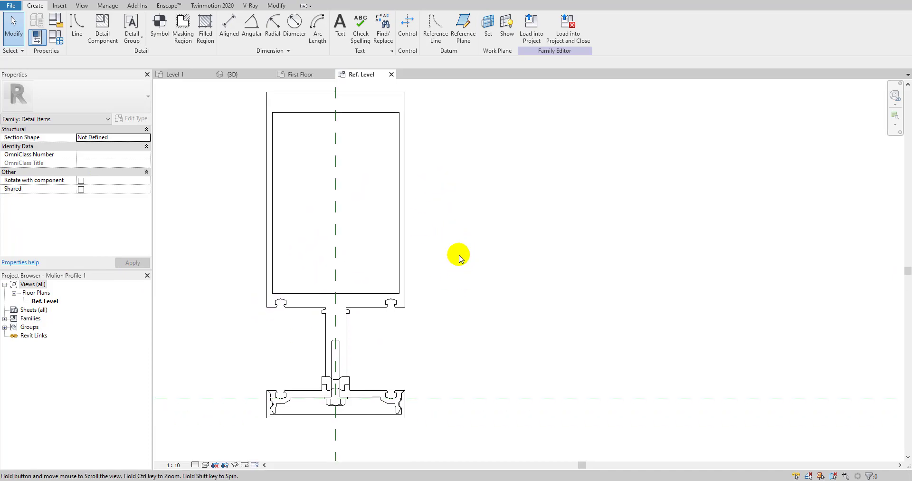
scroll(351, 306, up, 3)
scroll(344, 334, down, 4)
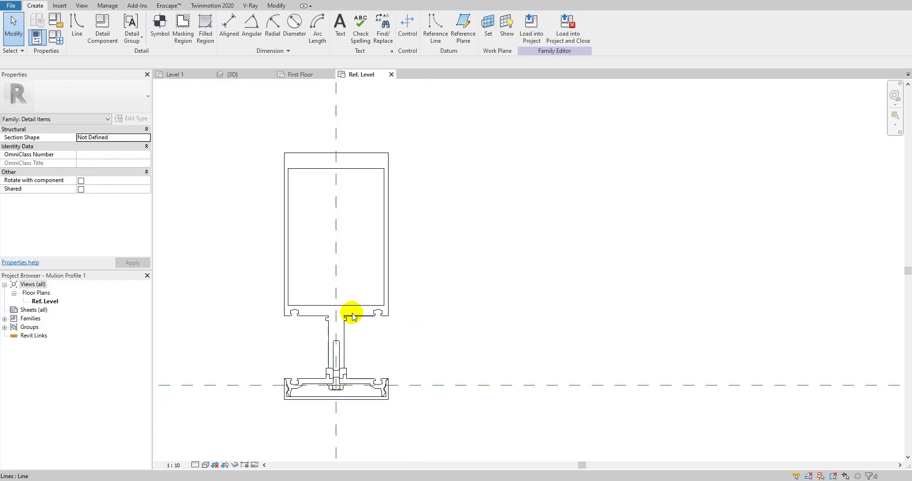
scroll(333, 316, up, 4)
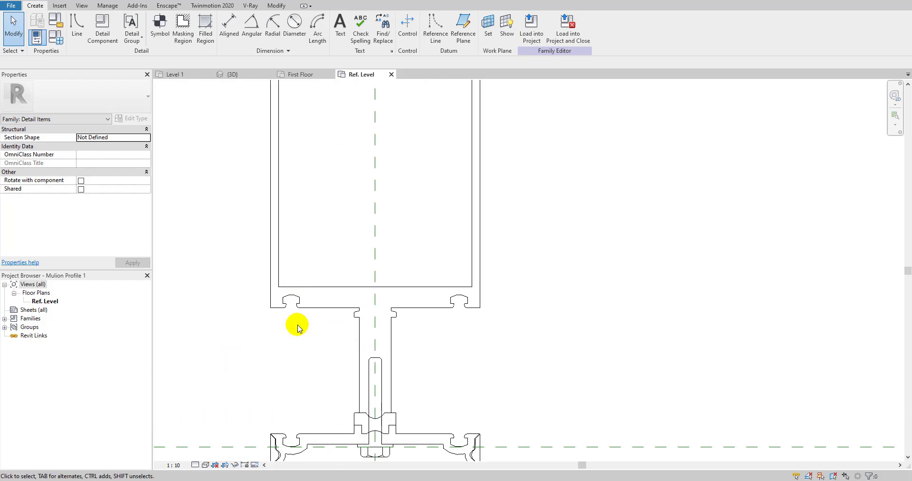
scroll(285, 266, down, 2)
scroll(306, 211, down, 3)
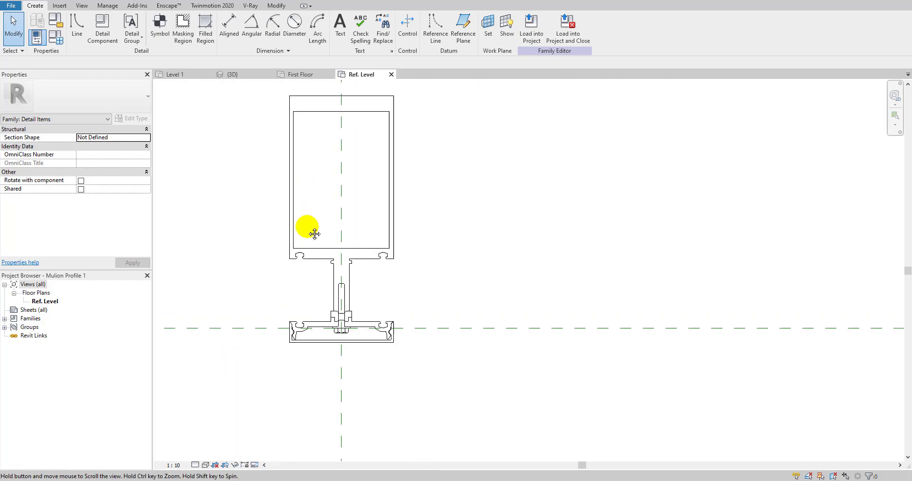
scroll(395, 208, down, 2)
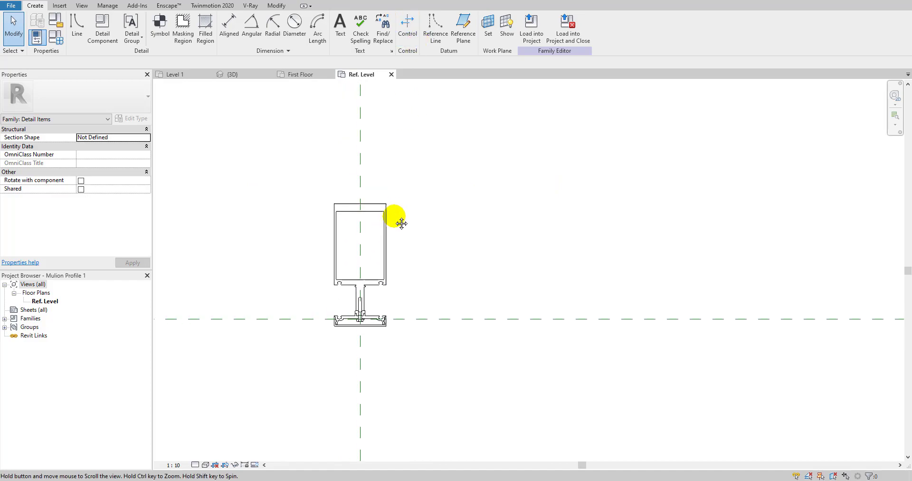
scroll(366, 184, up, 3)
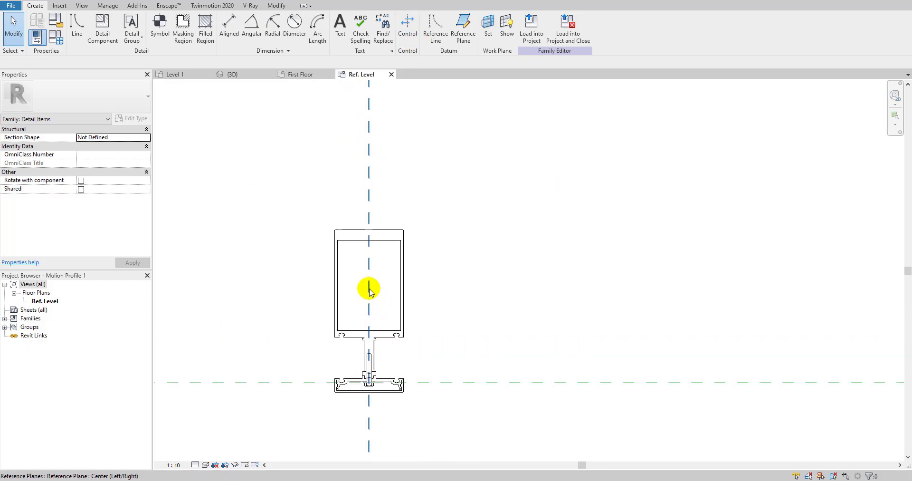
scroll(380, 276, up, 5)
scroll(367, 380, down, 2)
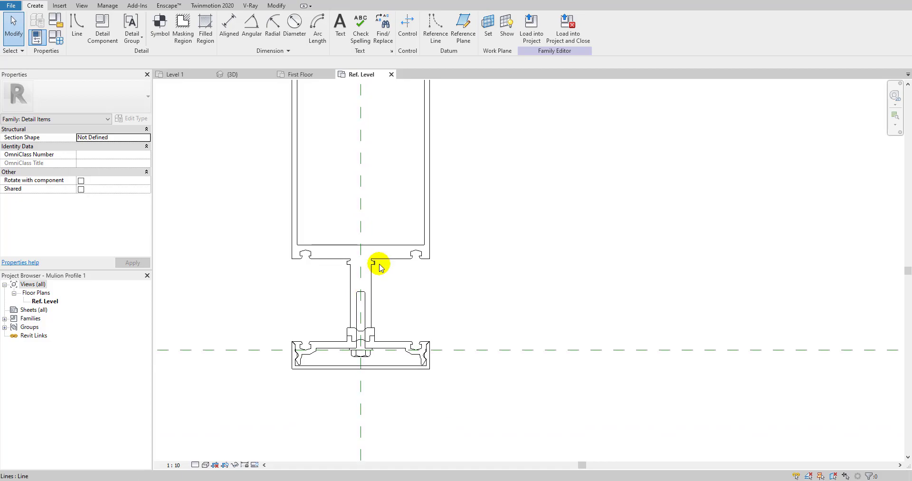
scroll(387, 271, down, 2)
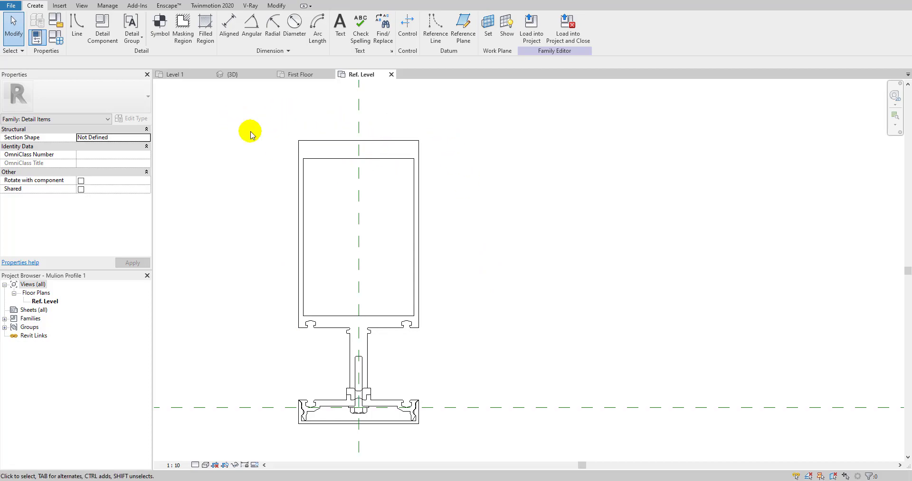
- Create a new family from Metric Profile-Mullion.rft, listing the templates as small icons
click(11, 5)
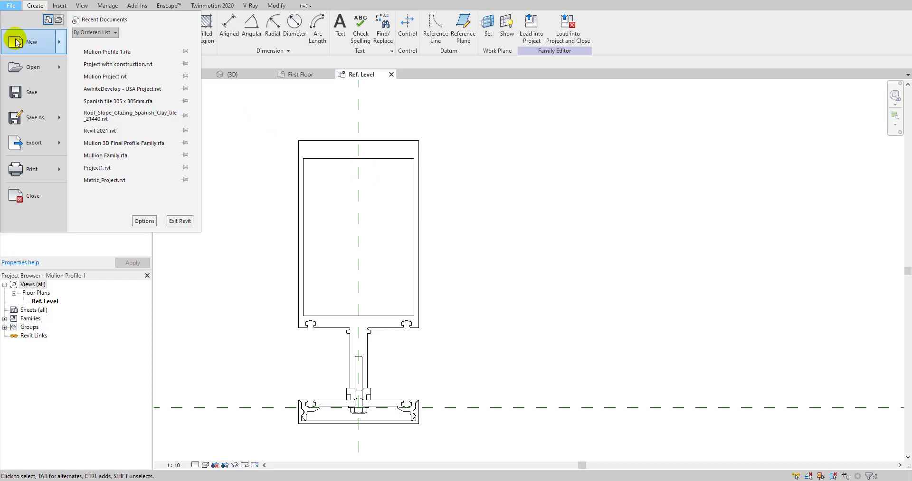
mouse_move(64, 46)
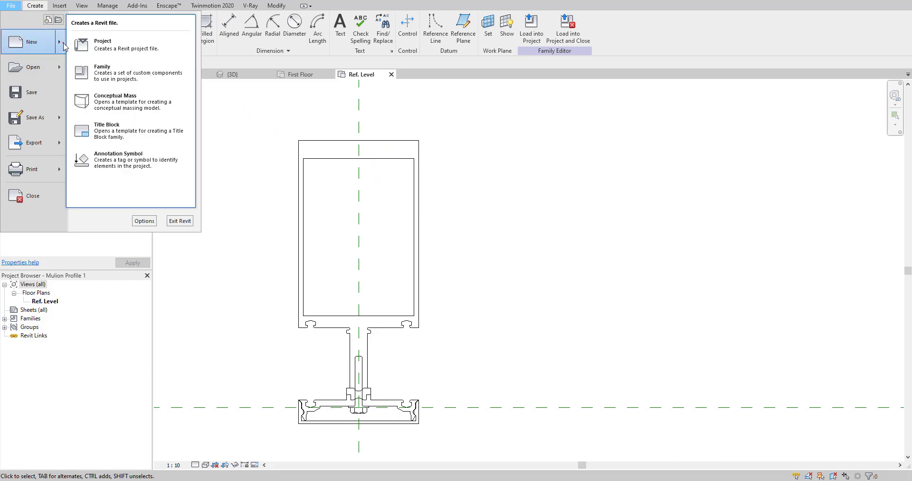
click(111, 70)
key(Return)
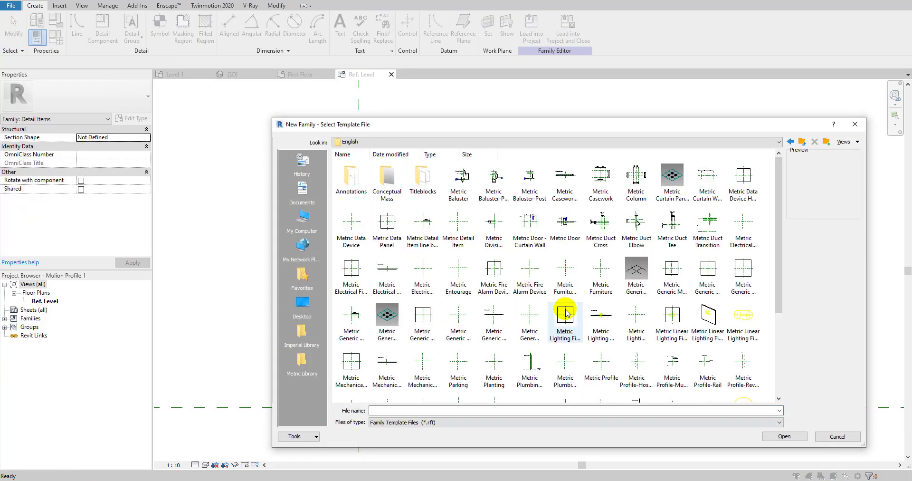
click(565, 313)
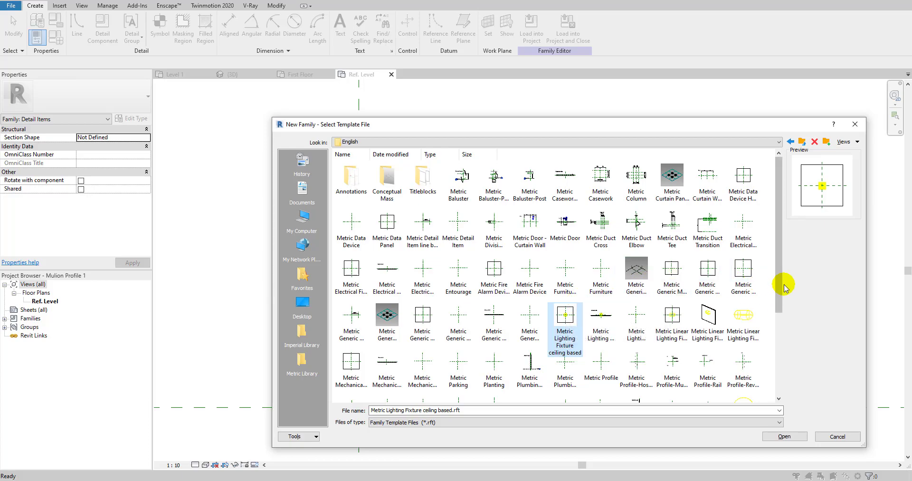
right_click(774, 231)
mouse_move(762, 235)
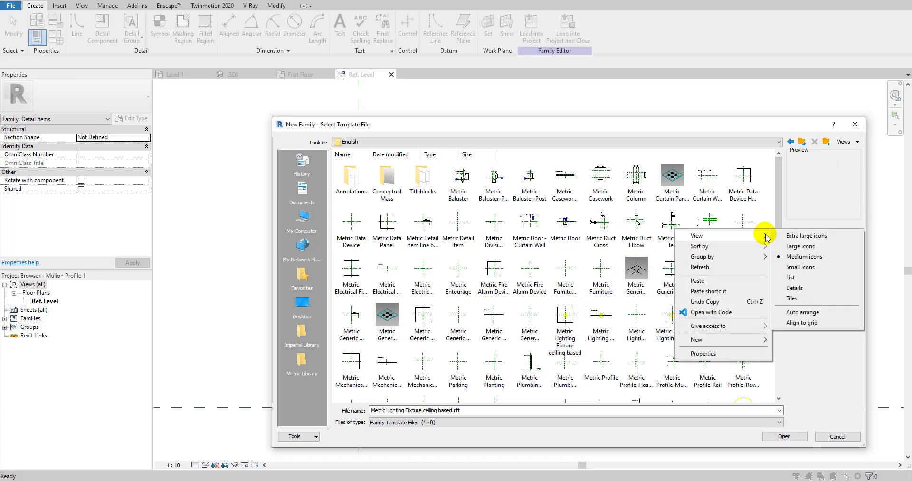
click(799, 269)
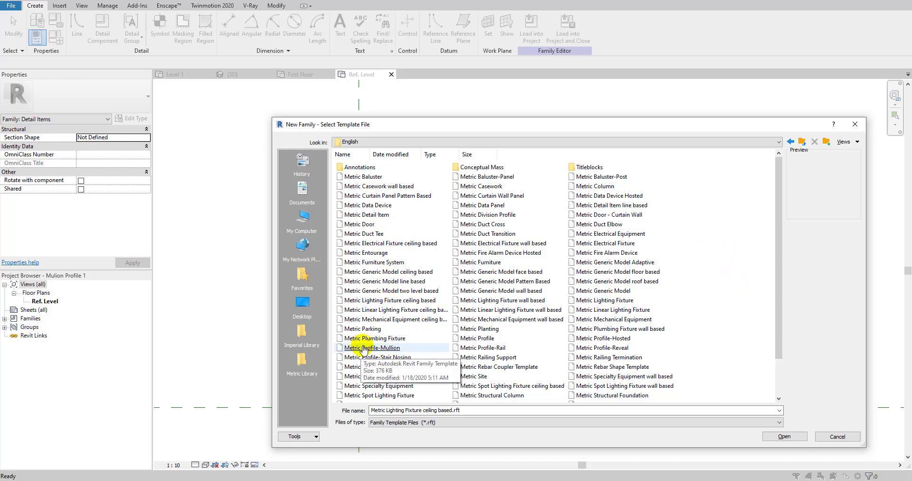
double_click(386, 349)
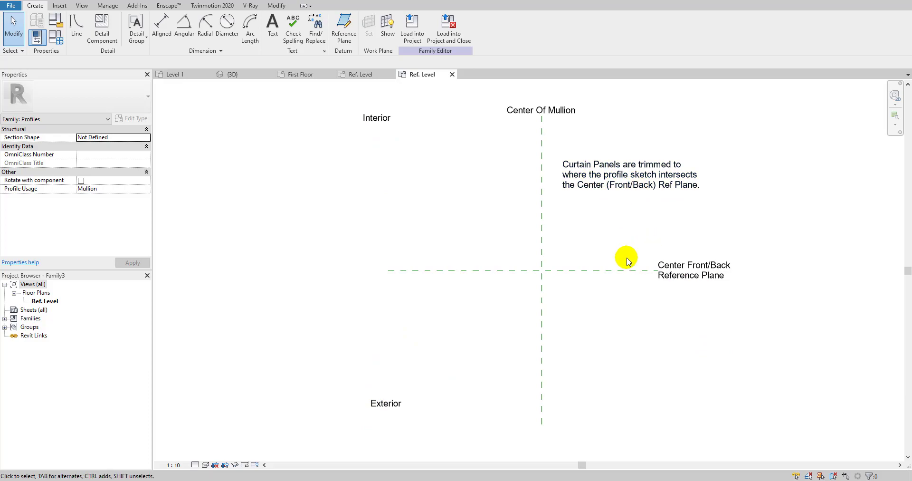
- Pan the Family3 template view, then switch tabs back to the Mulion Profile 1 traced outline
middle_drag(660, 358, 546, 320)
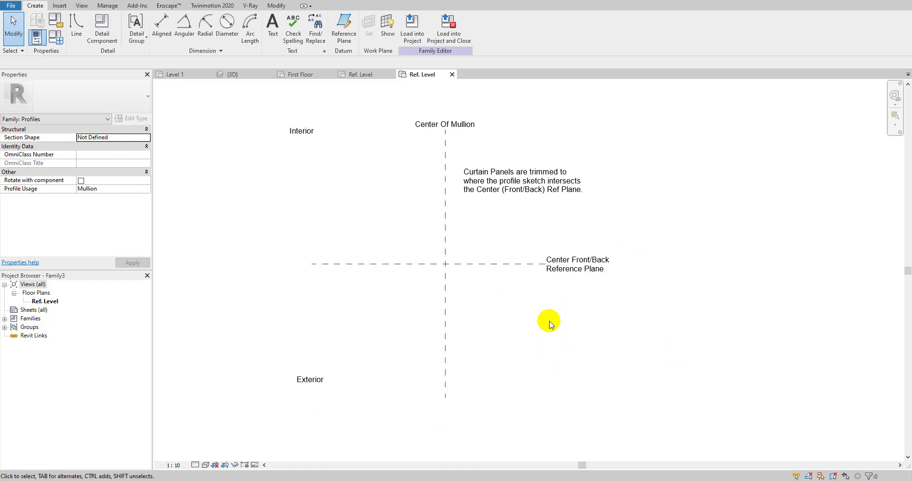
click(365, 75)
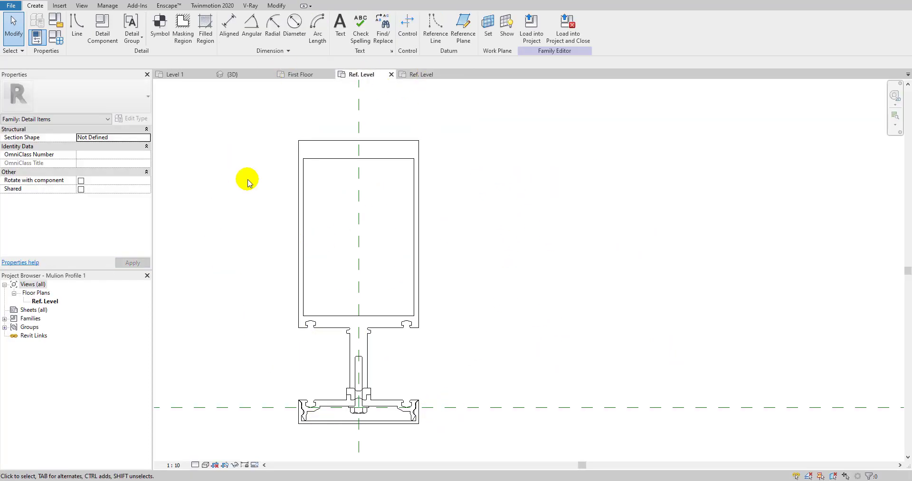
click(421, 75)
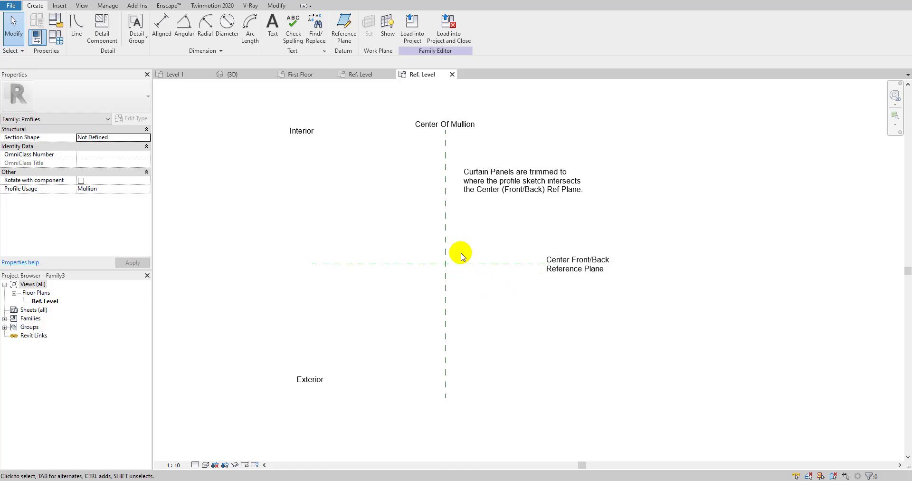
click(362, 74)
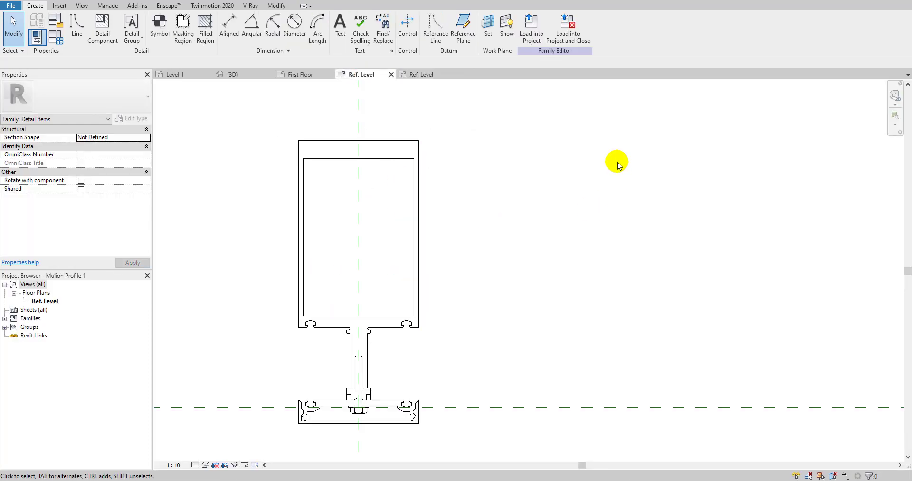
- Open Load into Project and tick Family3 as the destination
click(530, 38)
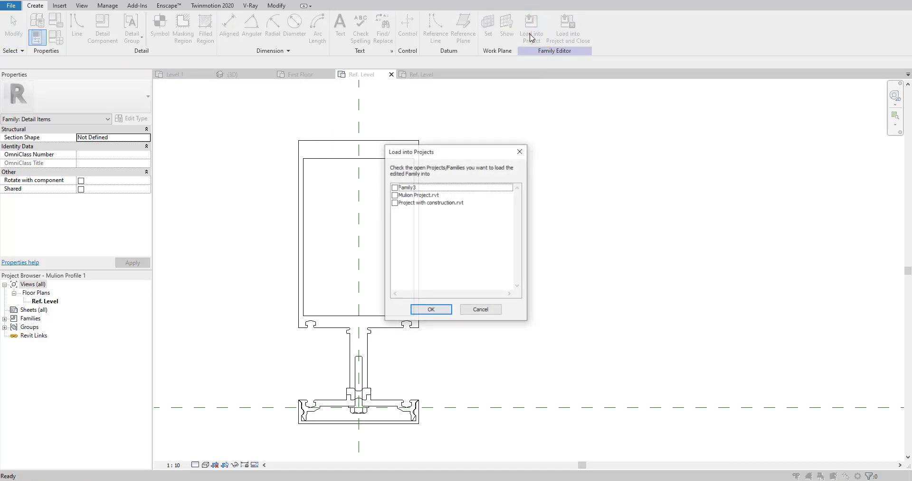
click(395, 187)
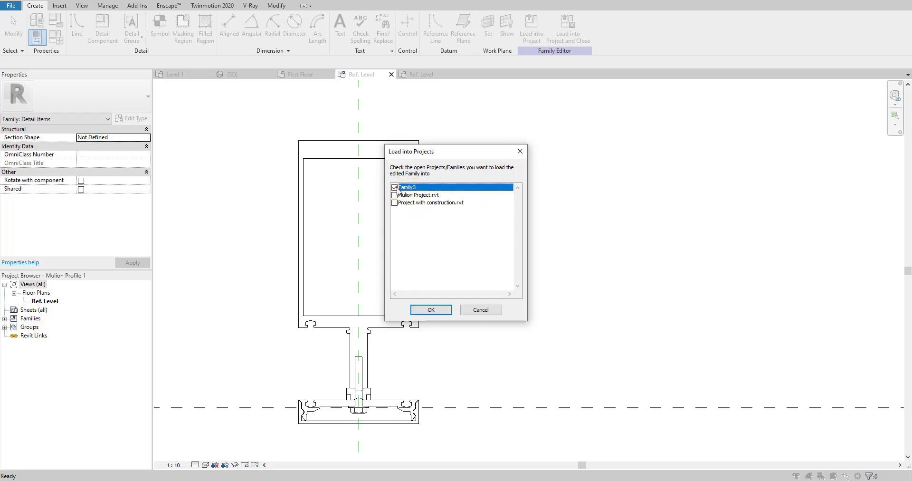
- Load Mullion Profile 1 and place it at the reference plane intersection
click(430, 310)
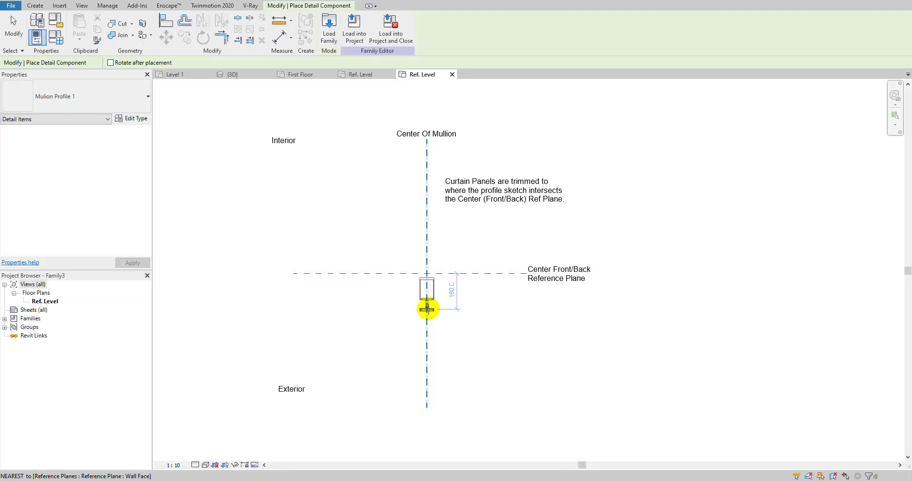
scroll(429, 283, up, 10)
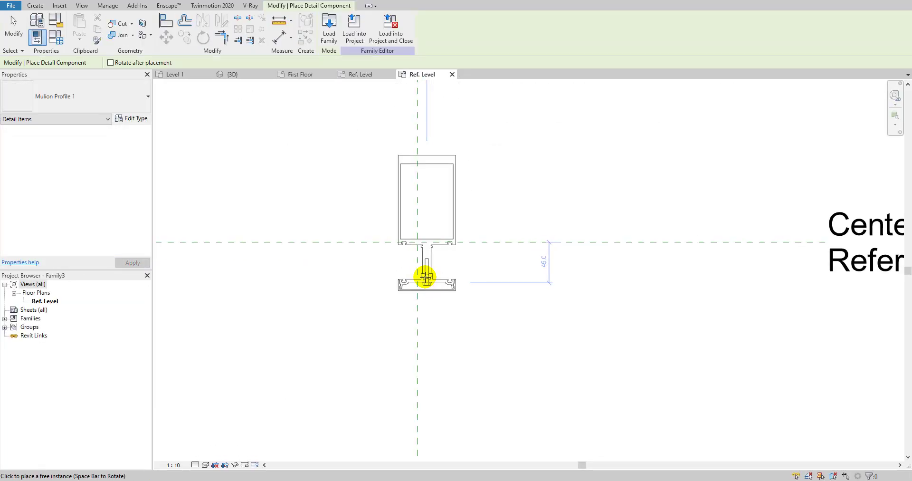
scroll(417, 244, up, 3)
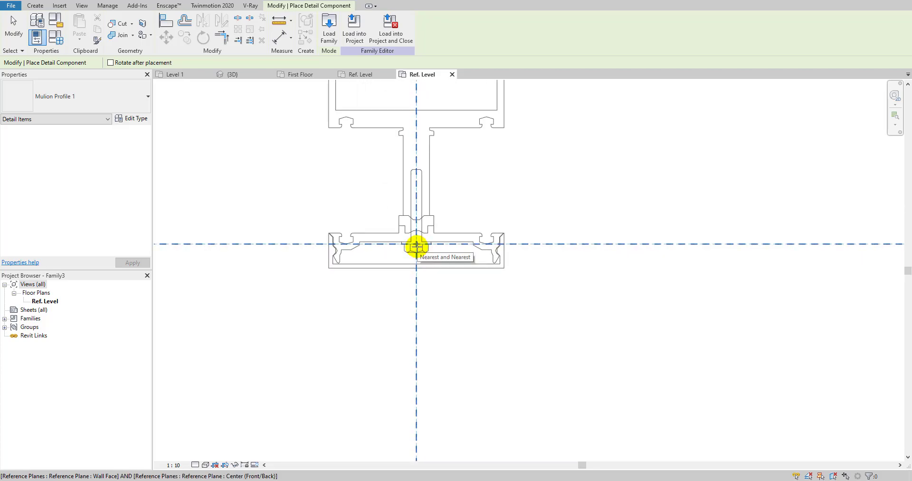
click(416, 285)
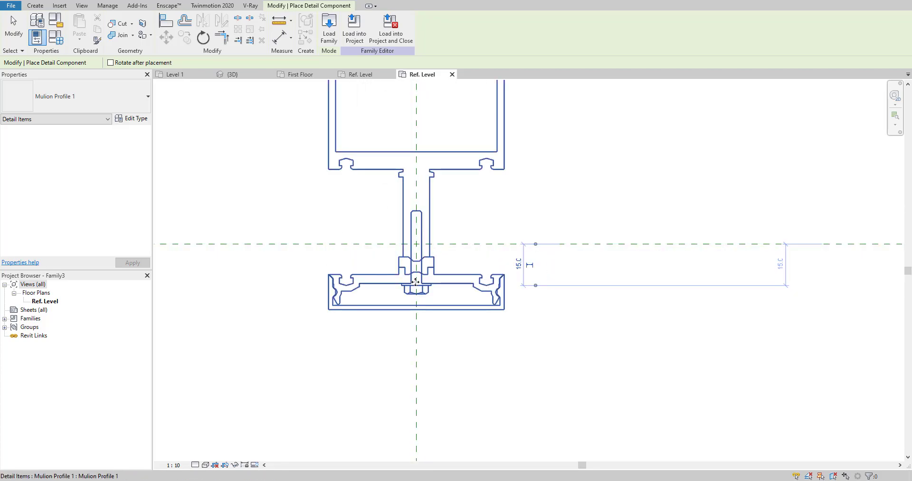
key(Escape)
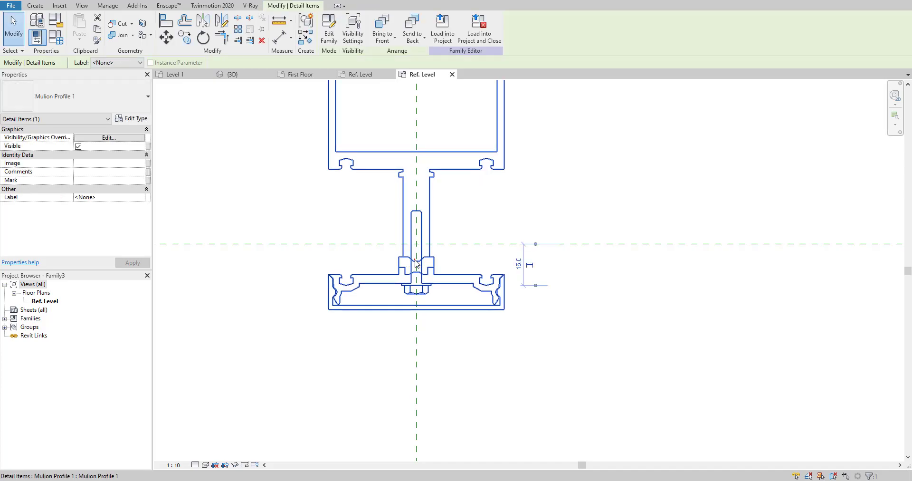
- Move the placed profile upward so the Center Front/Back plane crosses its outer cap
scroll(420, 185, down, 4)
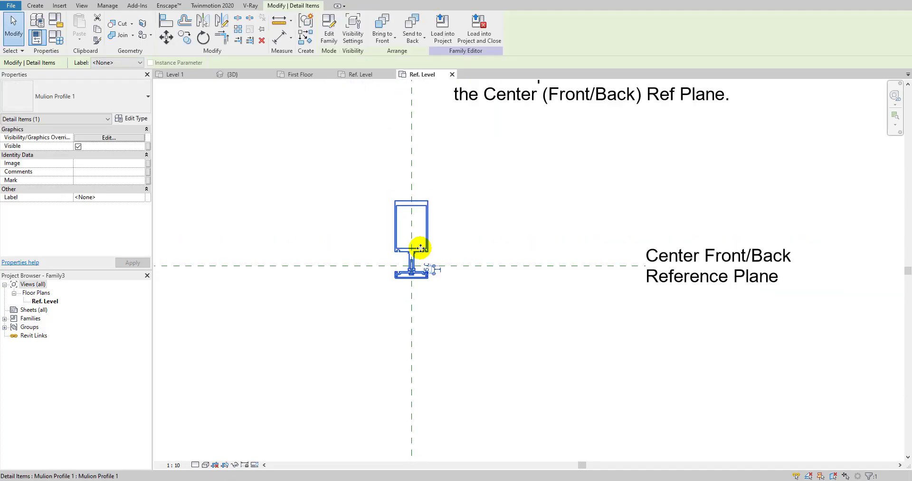
scroll(424, 274, up, 2)
click(167, 37)
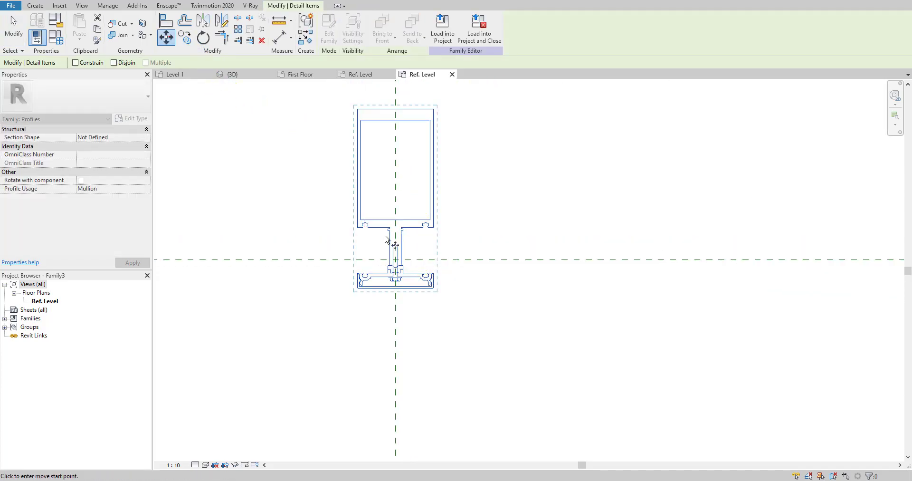
scroll(409, 241, up, 3)
click(373, 314)
click(373, 284)
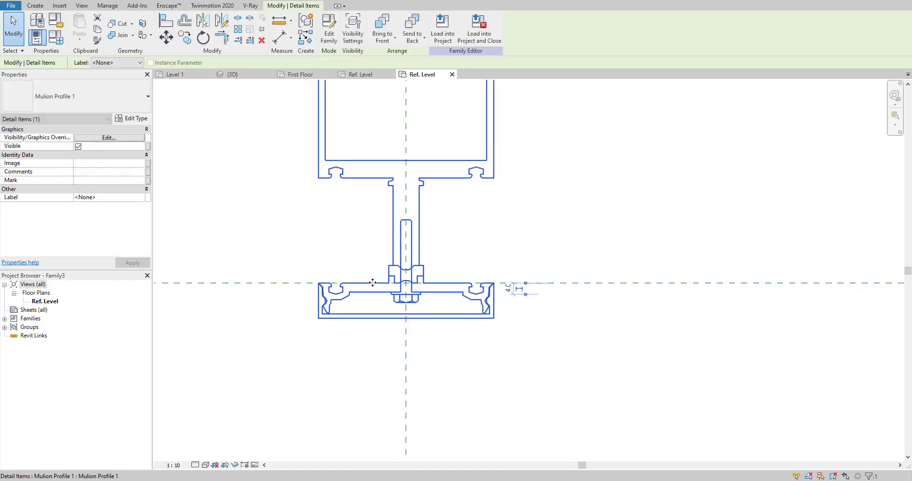
scroll(377, 268, down, 3)
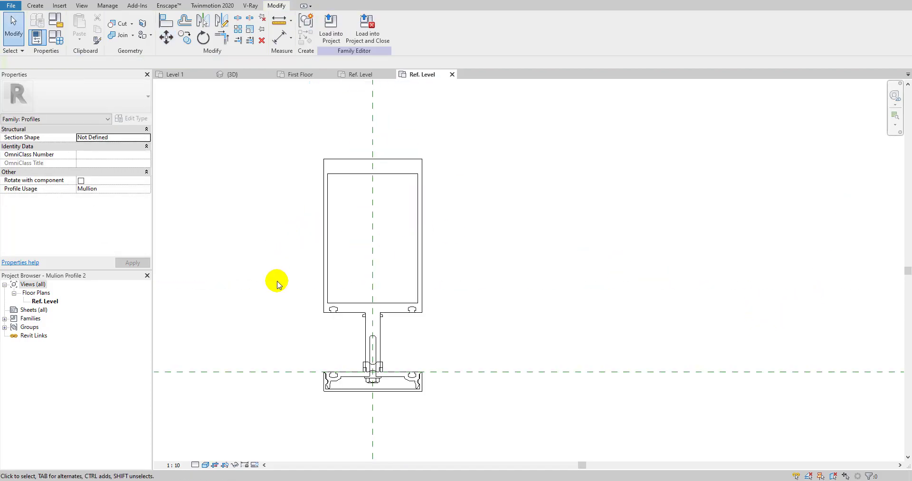
scroll(332, 309, up, 3)
scroll(350, 241, down, 4)
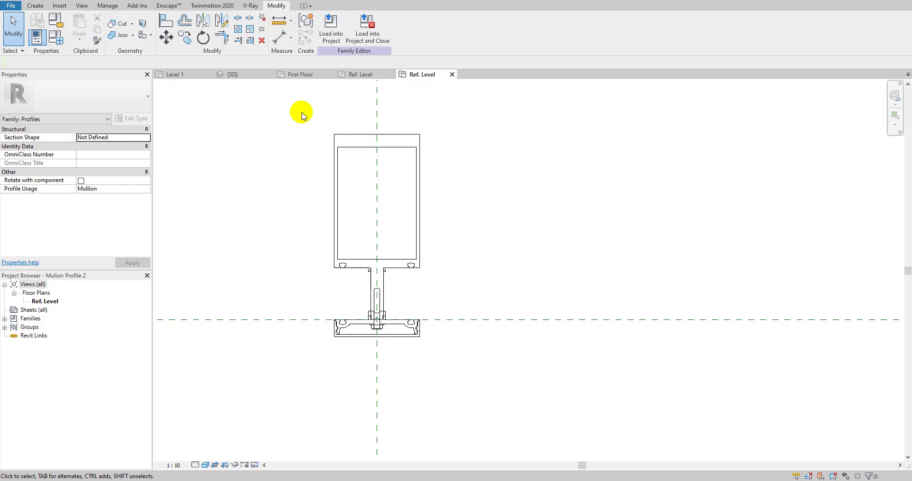
click(35, 6)
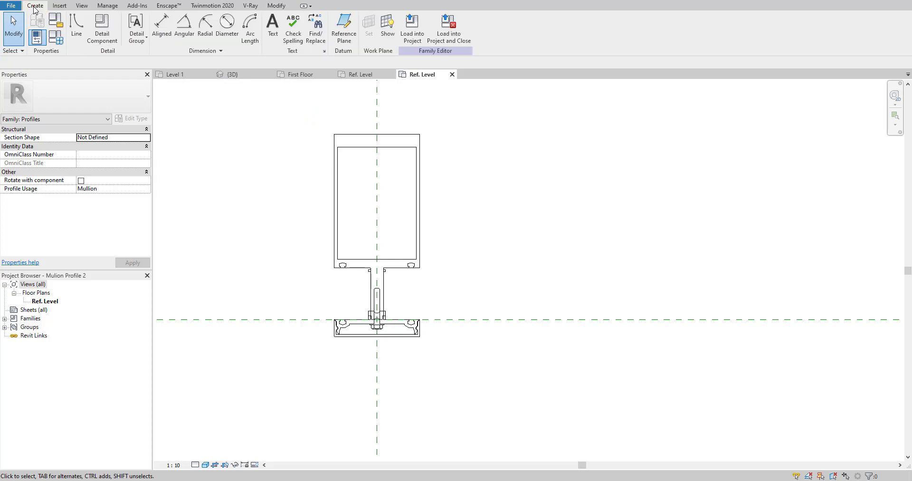
click(76, 32)
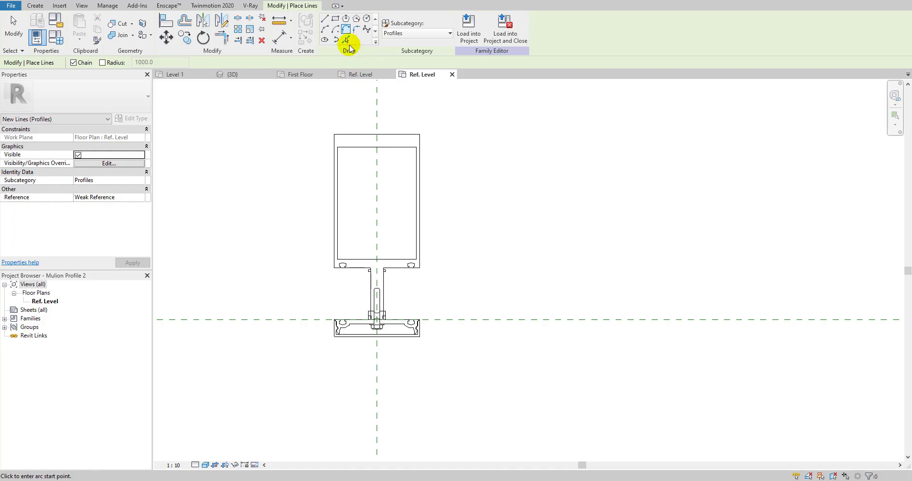
click(346, 40)
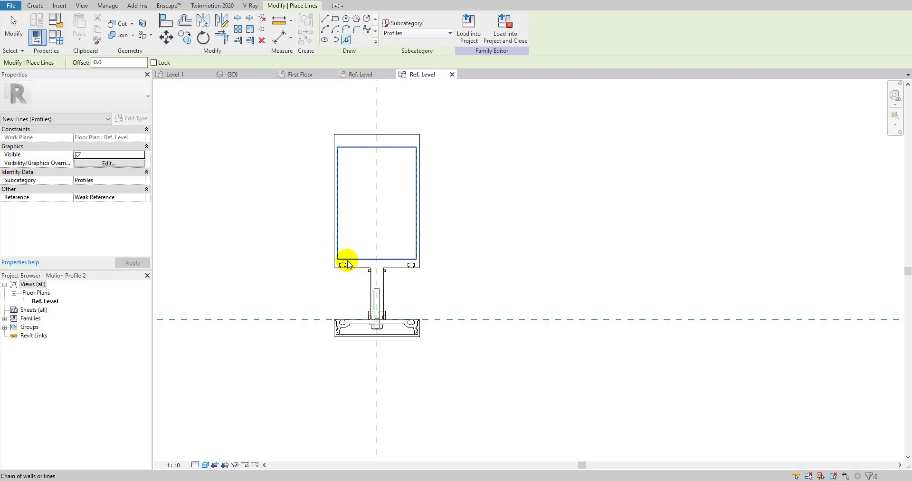
scroll(340, 263, up, 4)
scroll(376, 283, down, 3)
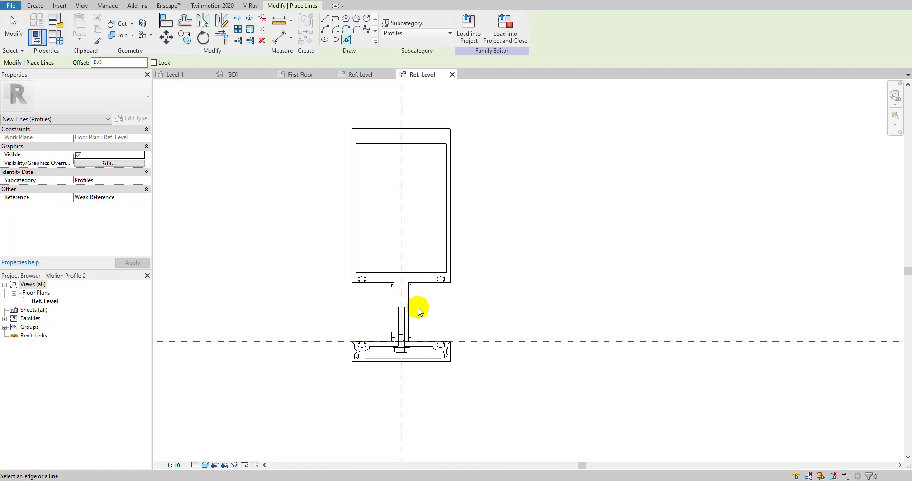
scroll(411, 318, up, 4)
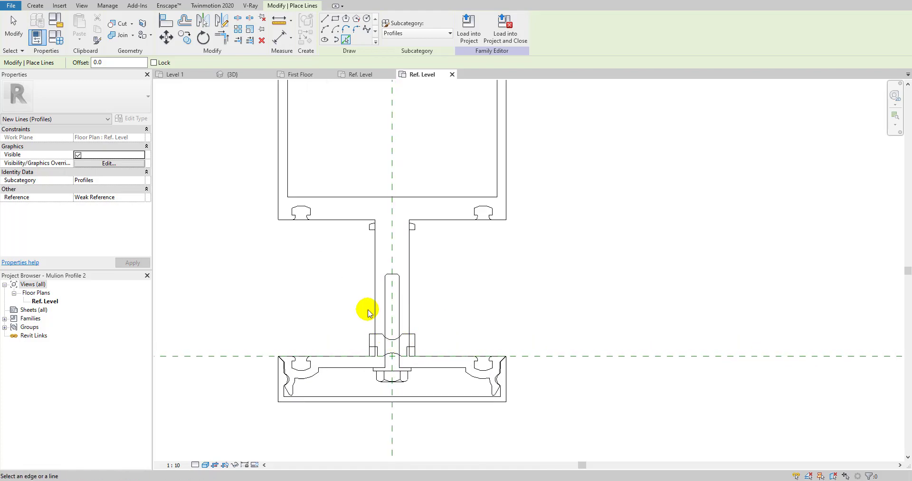
key(Escape)
key(Escape)
scroll(393, 236, down, 3)
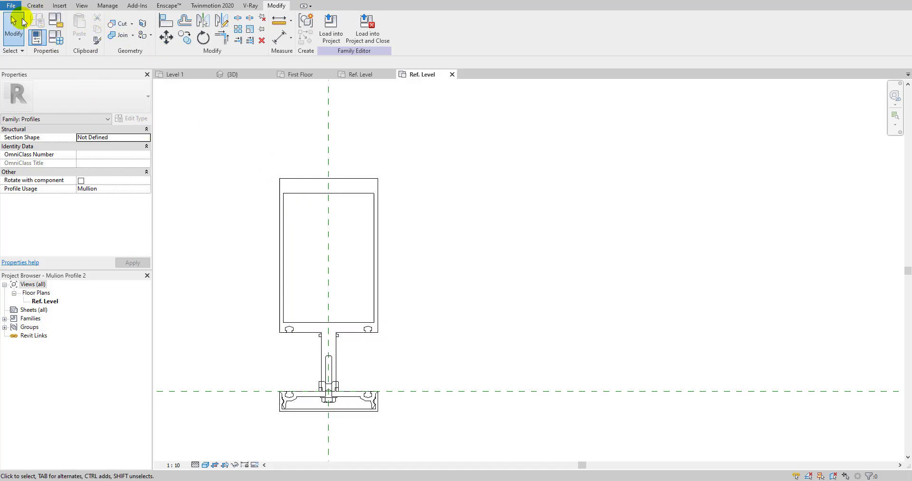
- Switch to the project's Level 1 floor plan and zoom out to see all of it
click(11, 5)
mouse_move(53, 42)
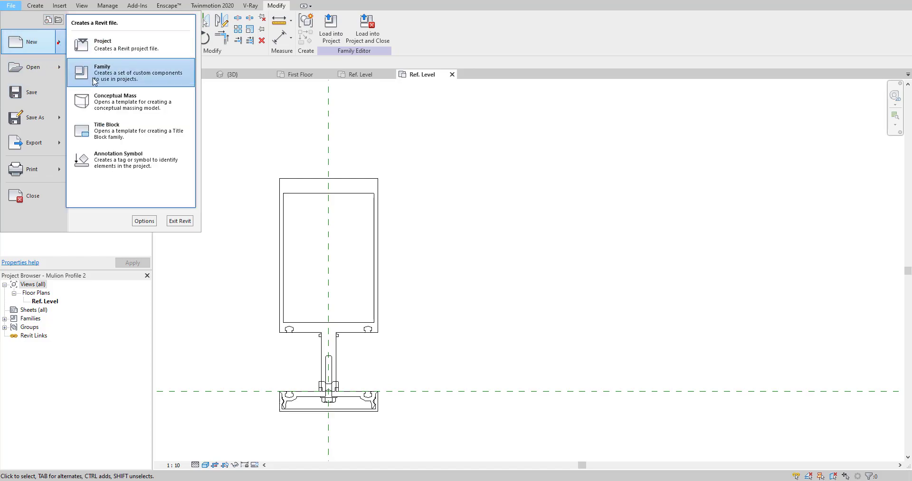
click(227, 129)
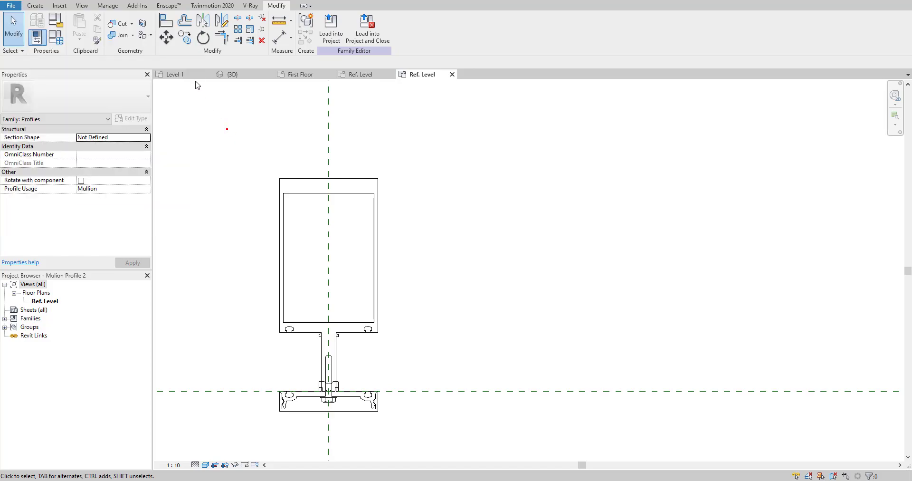
click(190, 74)
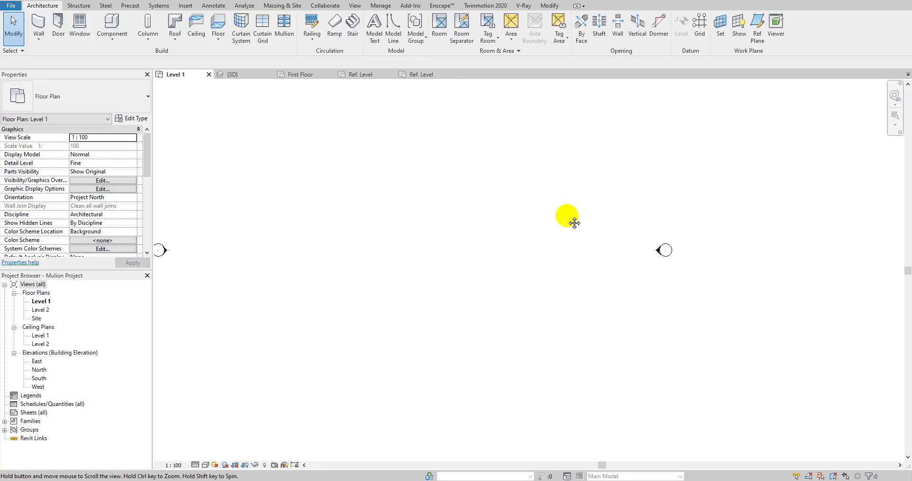
scroll(574, 223, down, 2)
middle_drag(575, 223, 475, 235)
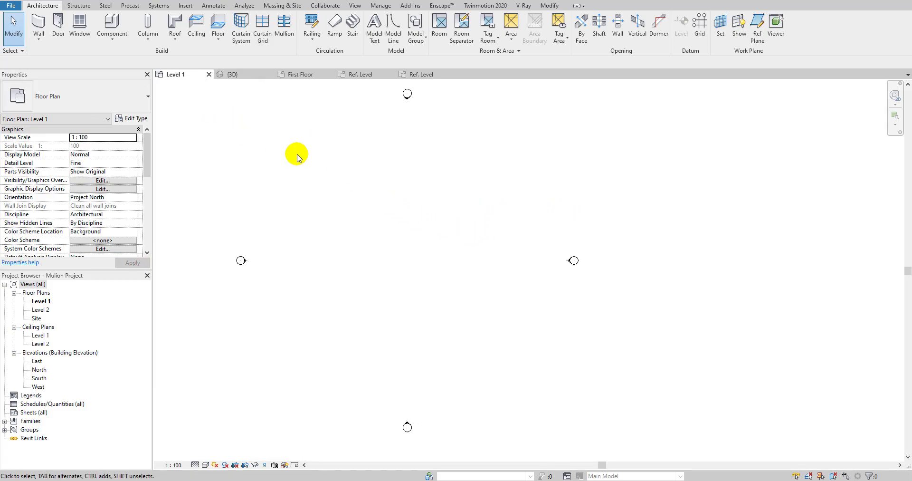
- Draw a 12000 Storefront curtain wall across Level 1 using the WA wall command
key(w)
key(a)
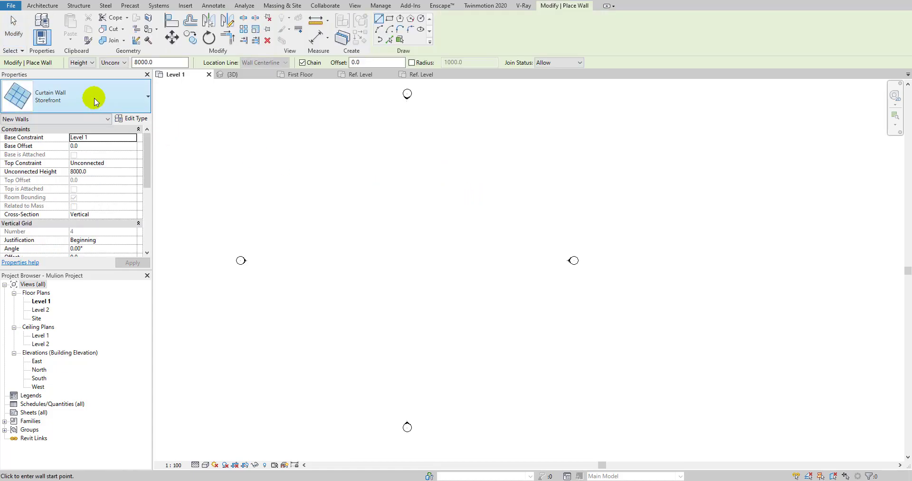
click(331, 251)
click(412, 251)
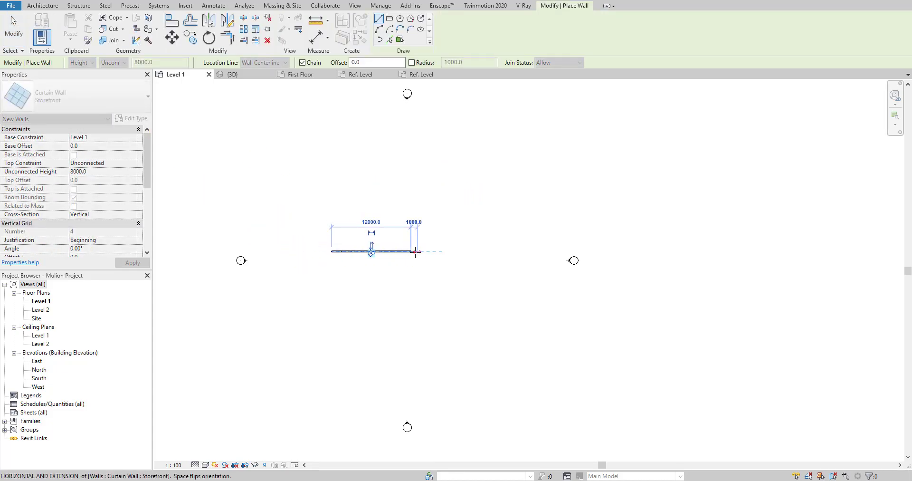
key(Escape)
key(Escape)
scroll(409, 258, up, 5)
scroll(555, 281, up, 6)
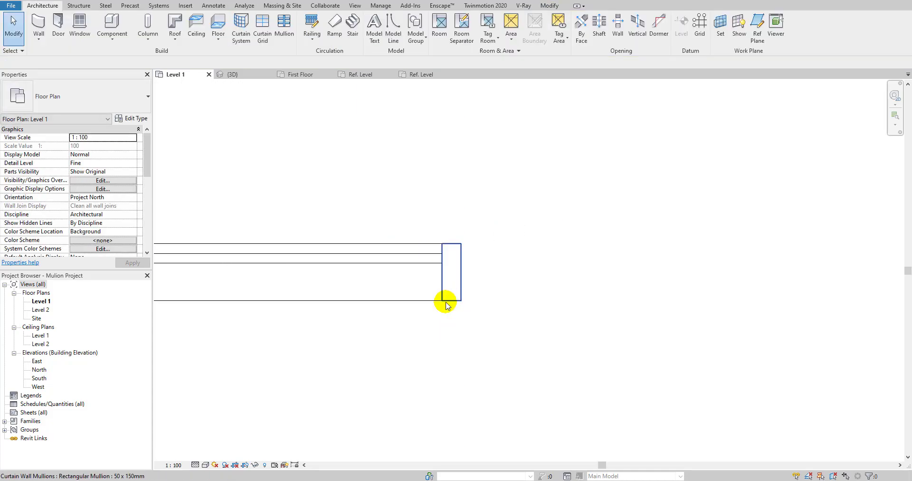
- Set the plan's visual style to Consistent Colors
click(196, 463)
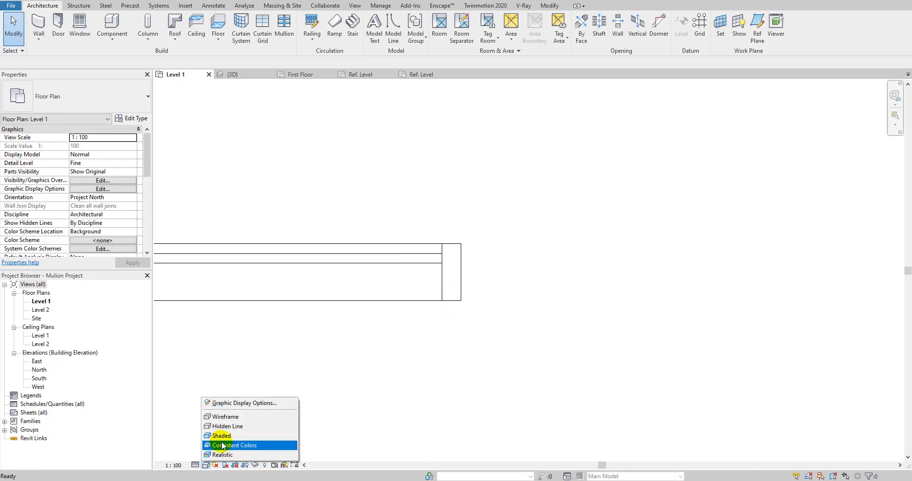
click(252, 444)
scroll(409, 253, up, 2)
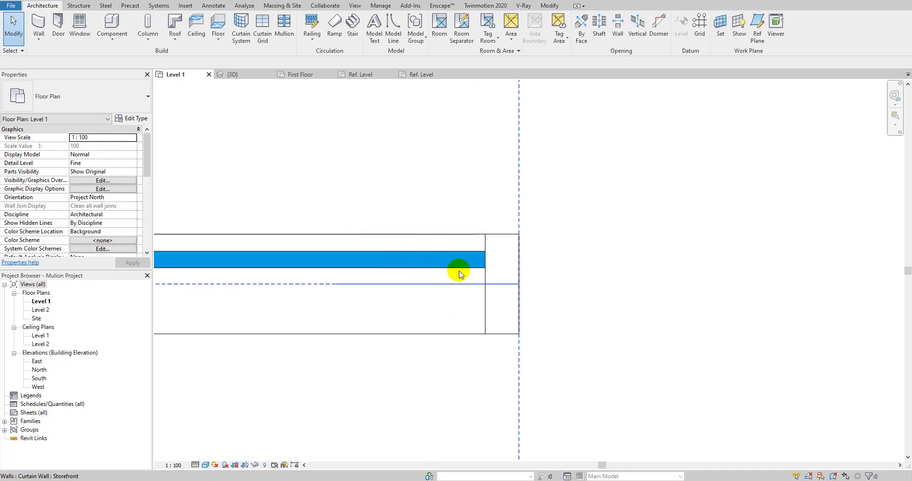
- Select every mullion in the entire project and unpin them
click(492, 337)
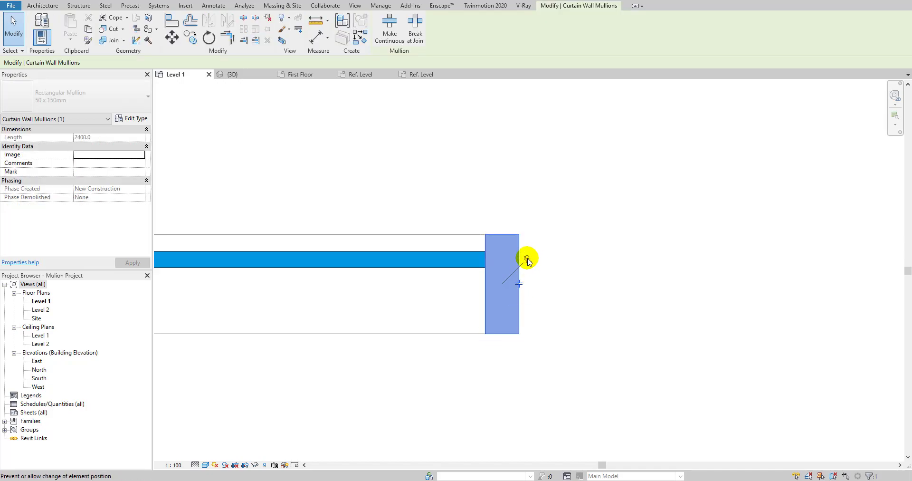
click(527, 260)
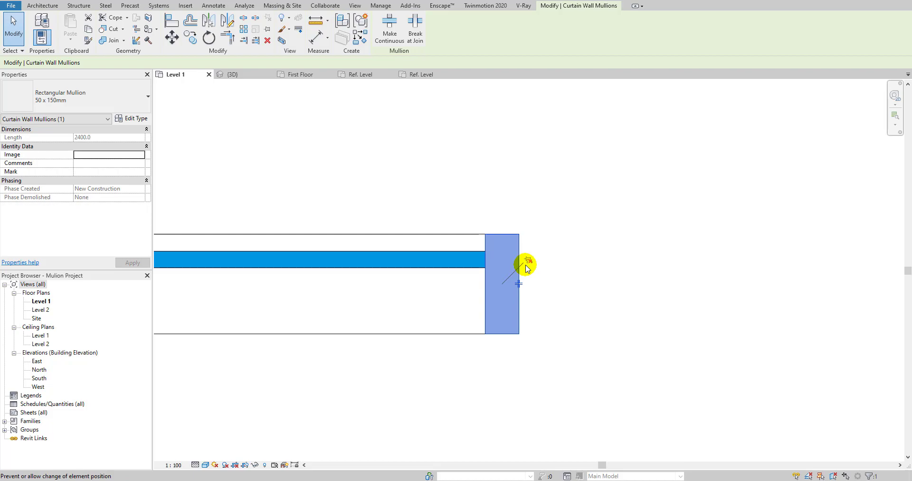
right_click(521, 241)
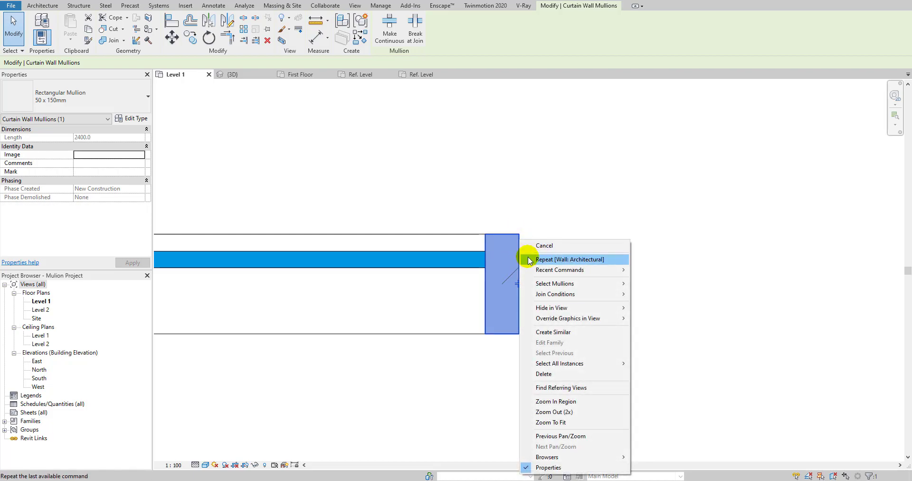
mouse_move(559, 363)
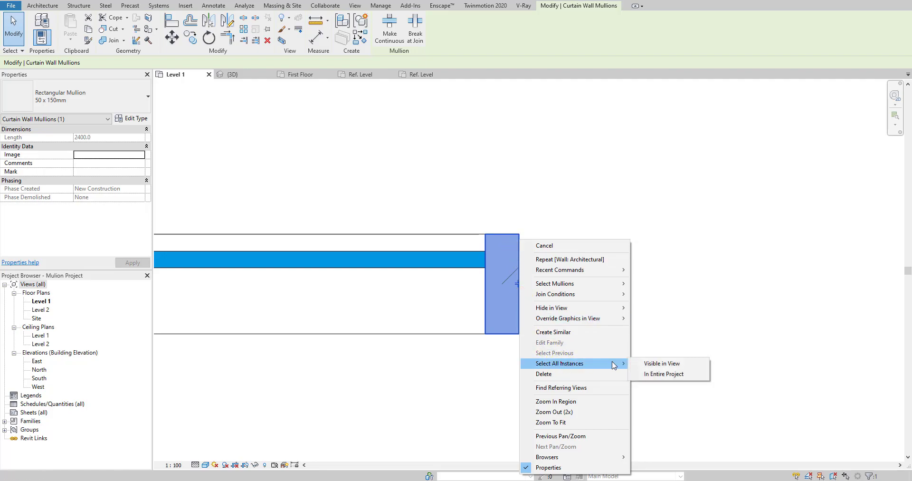
click(663, 373)
drag(341, 266, 346, 259)
click(268, 18)
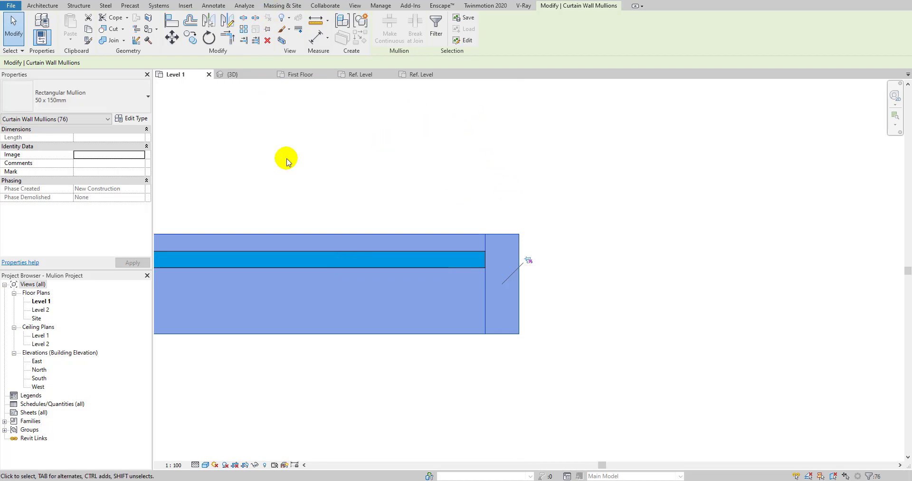
- Review the rectangular mullion's type settings, then return to the Mulion Profile 2 family view
click(133, 119)
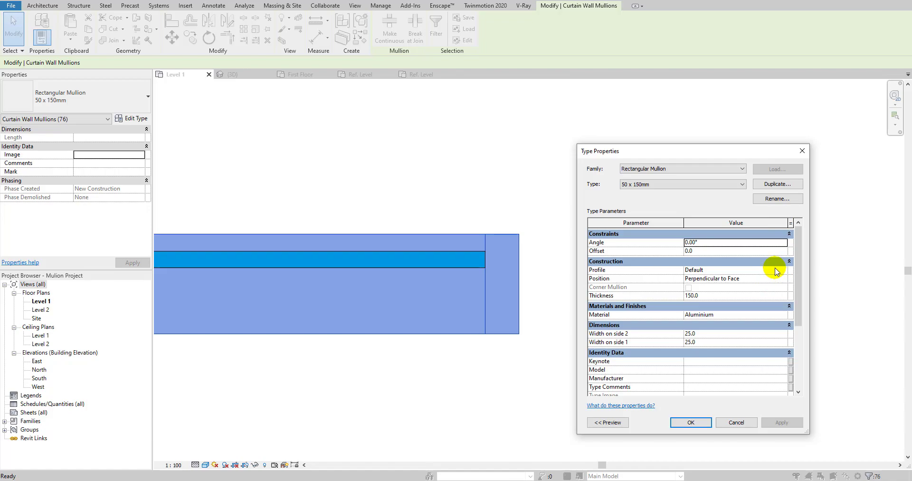
click(803, 152)
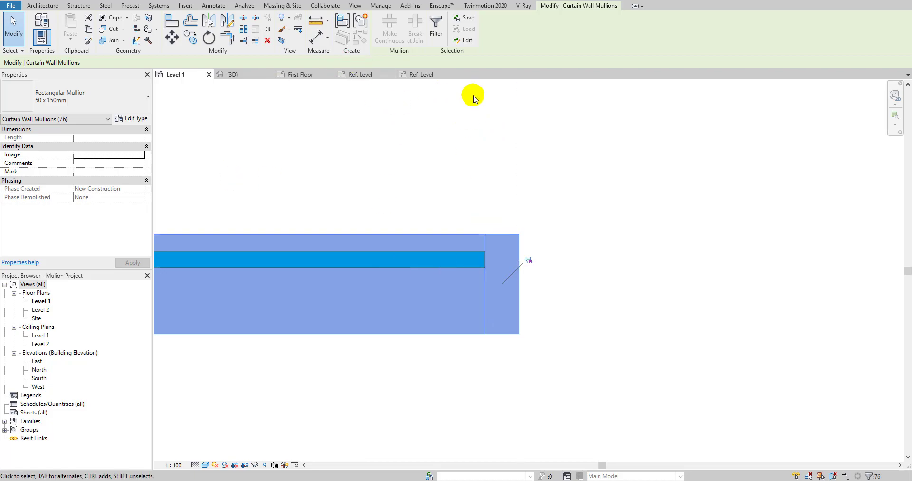
click(420, 76)
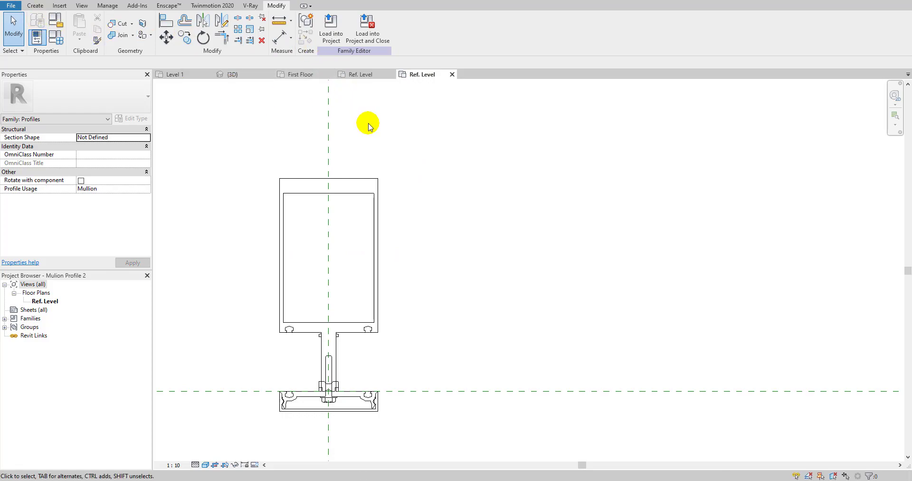
- Load the Mulion Profile 2 family into Mulion Project.rvt and confirm
click(337, 41)
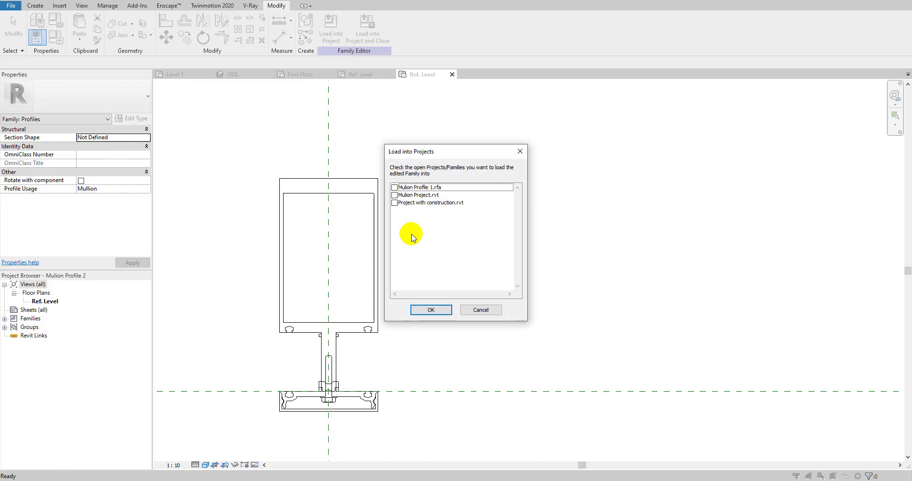
click(395, 195)
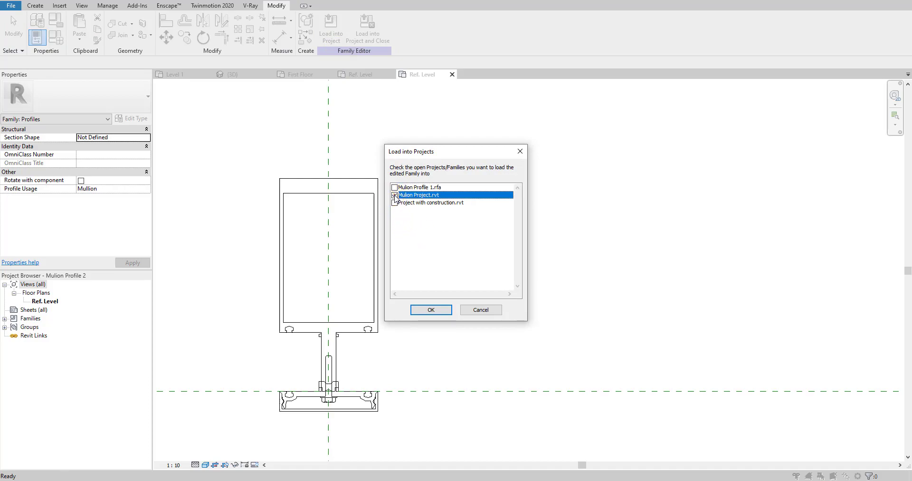
click(431, 310)
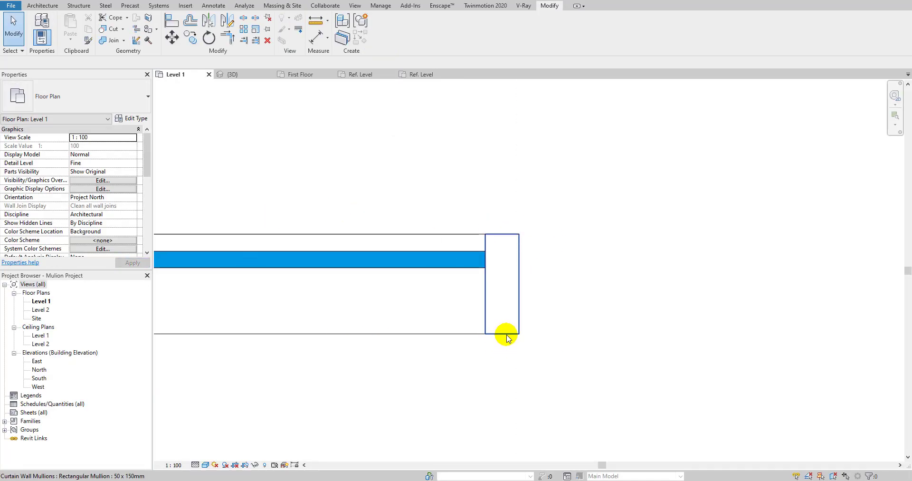
- Select all mullions in the project and set their type's Profile to Mulion Profile 2
right_click(508, 338)
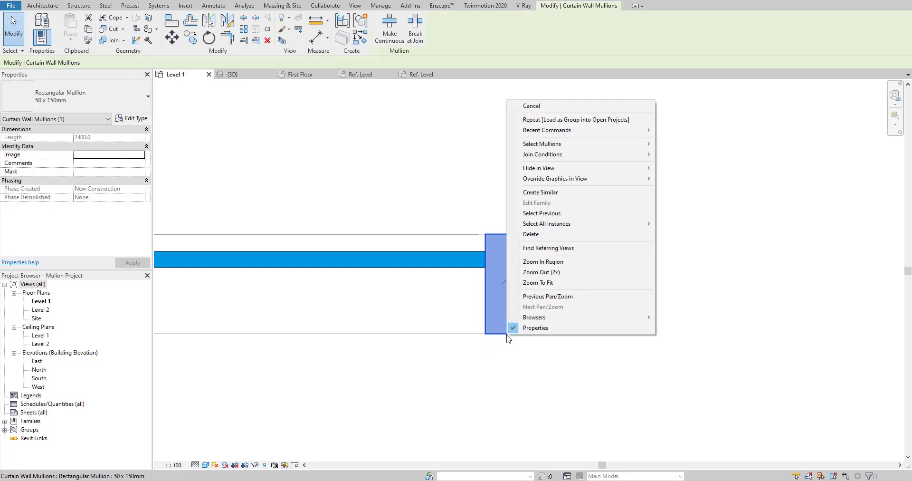
mouse_move(565, 227)
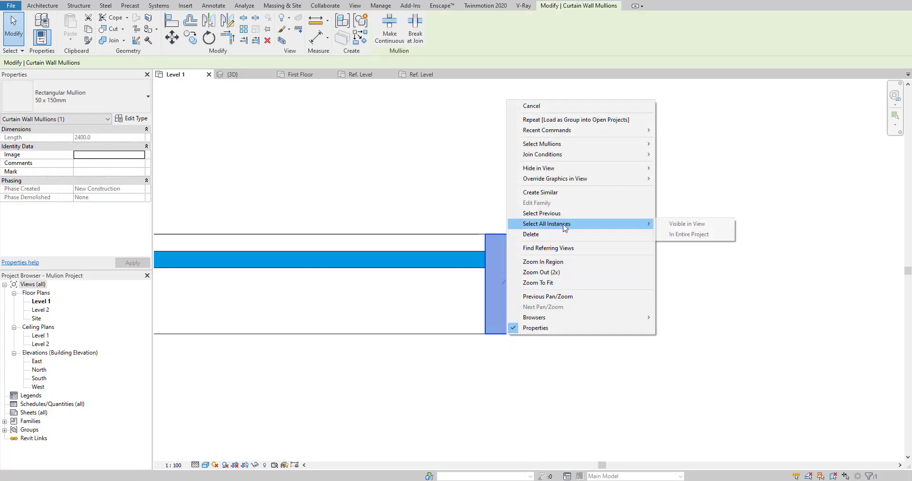
click(666, 235)
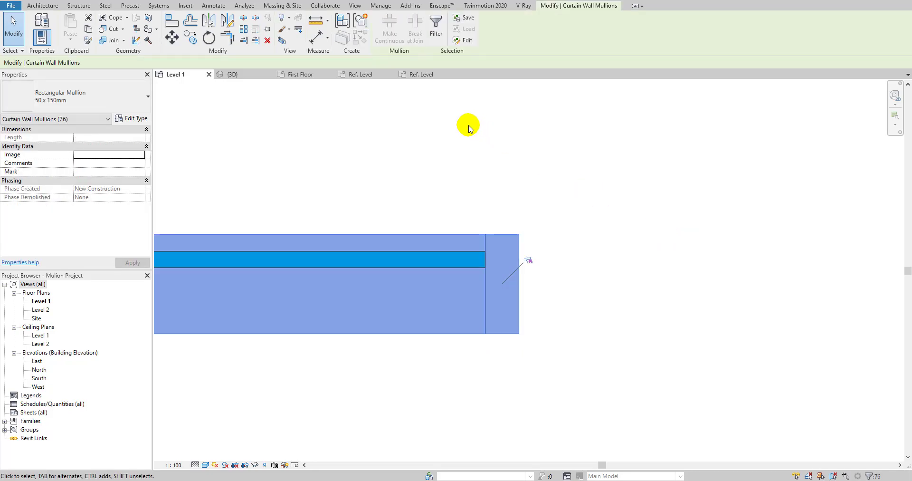
click(138, 118)
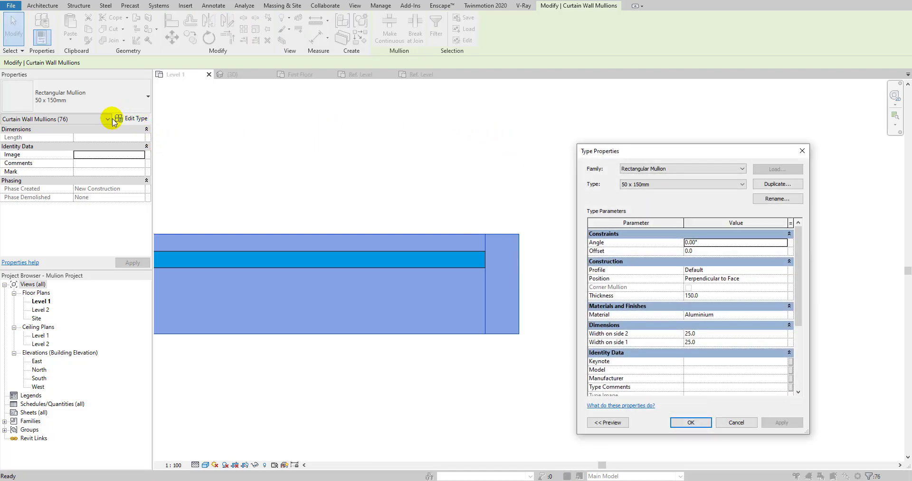
drag(689, 151, 652, 92)
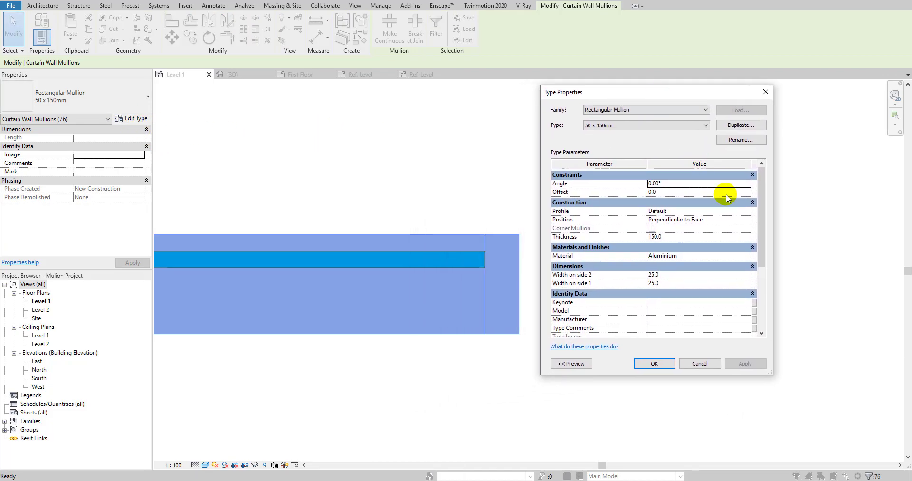
click(748, 212)
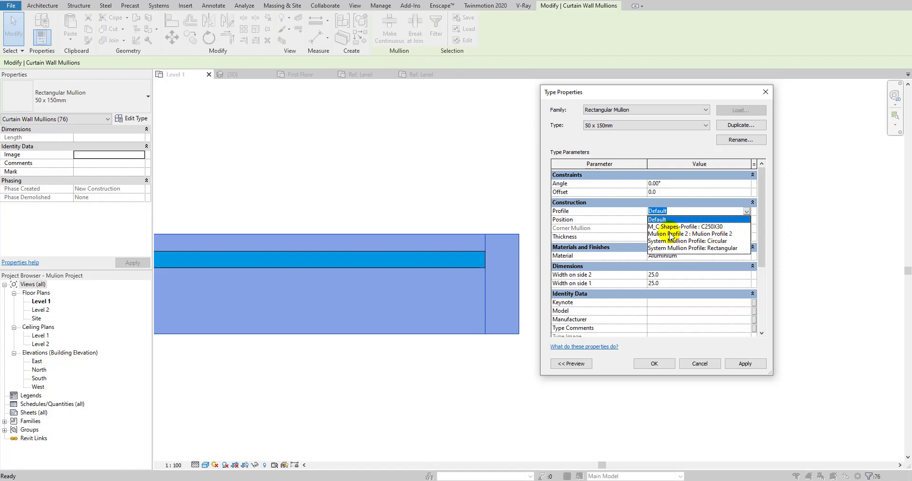
click(721, 234)
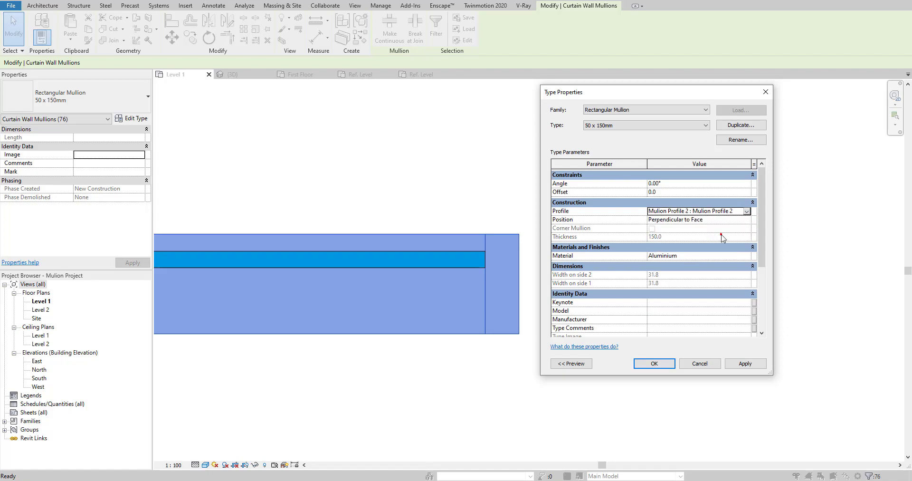
click(746, 364)
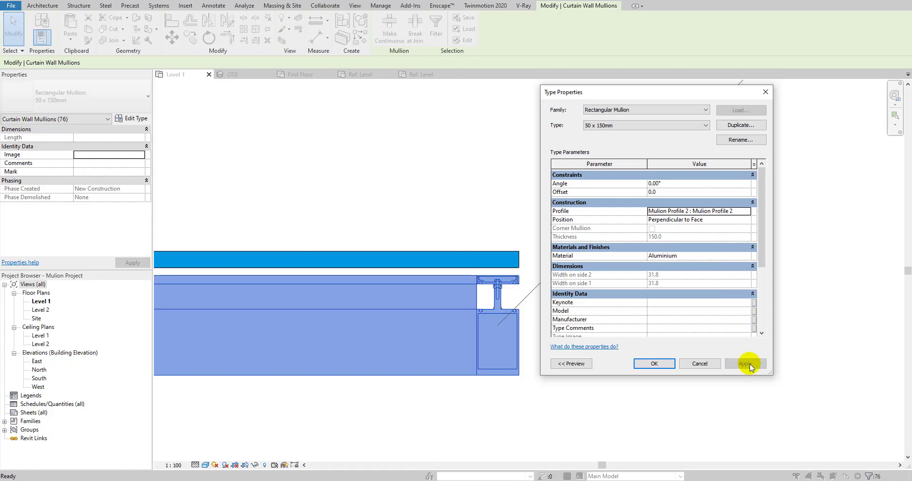
click(654, 363)
- Deselect and zoom in to inspect the end mullion's new traced profile
scroll(505, 316, up, 2)
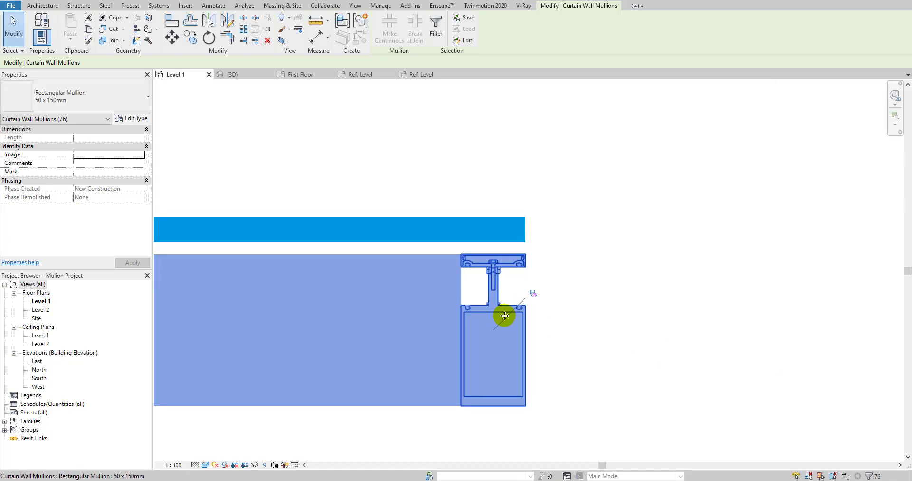
click(470, 291)
scroll(497, 259, up, 2)
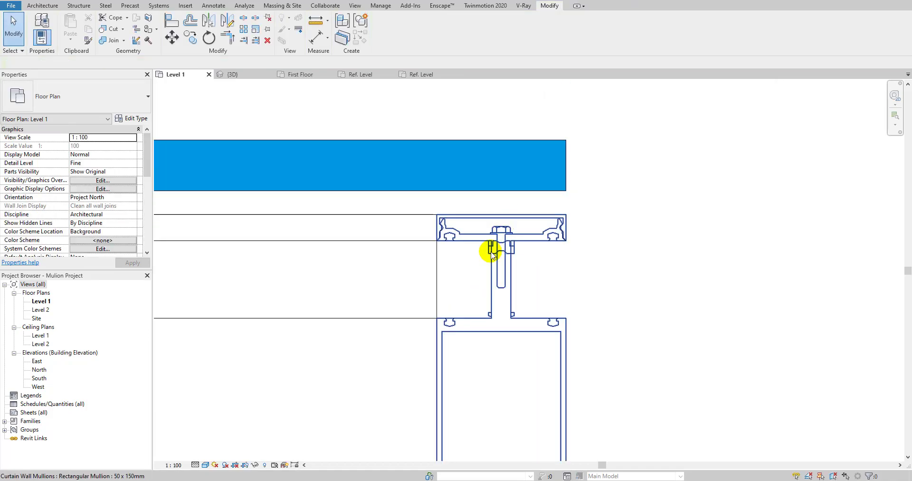
scroll(447, 247, down, 3)
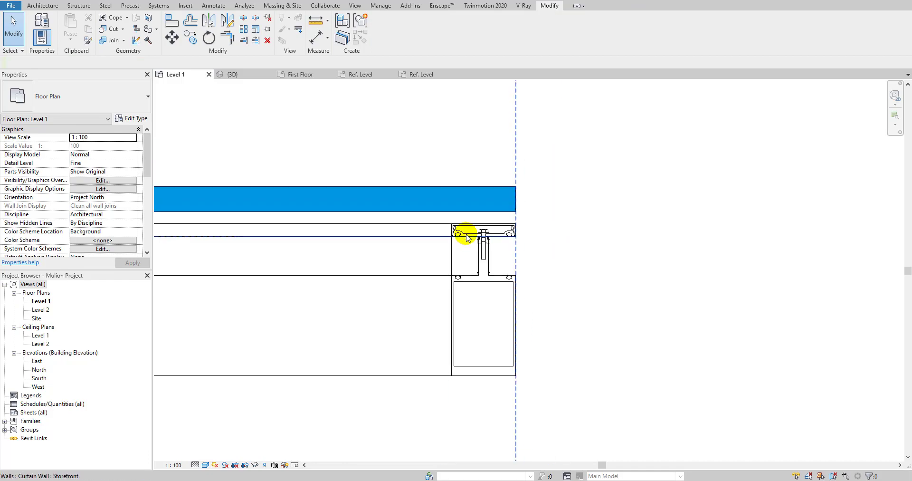
scroll(466, 235, up, 2)
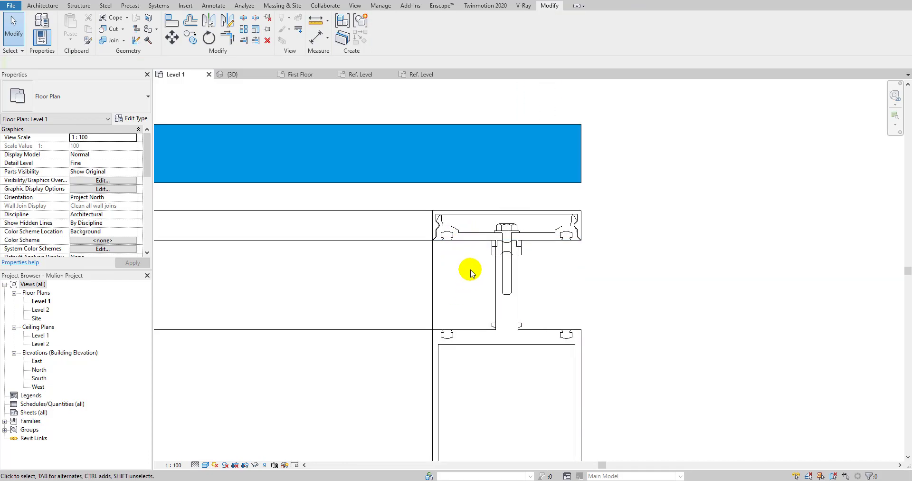
scroll(499, 260, down, 3)
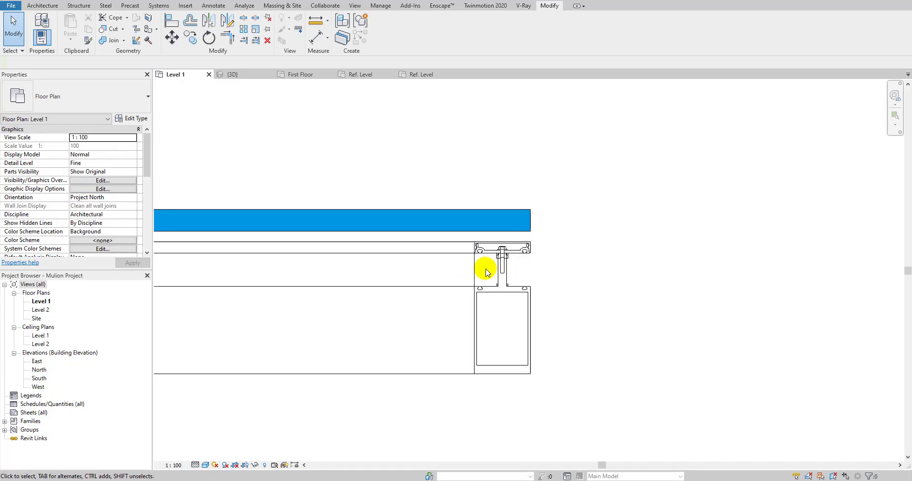
click(441, 233)
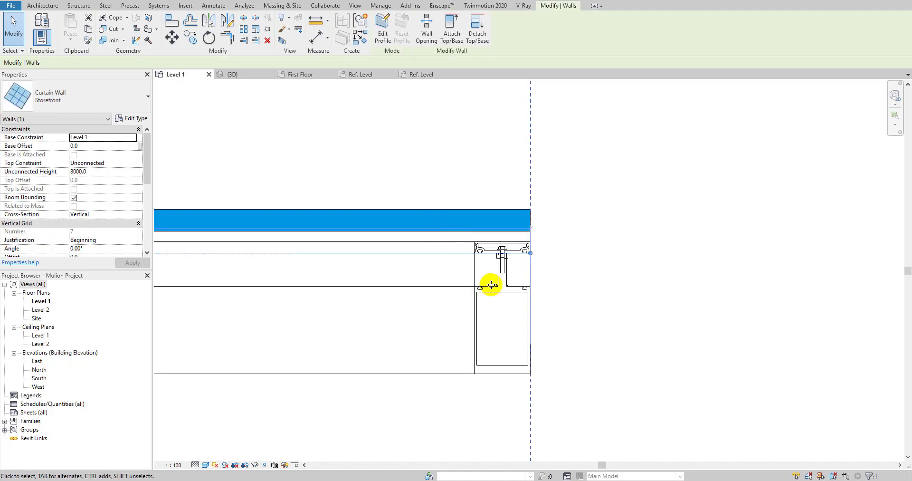
click(134, 118)
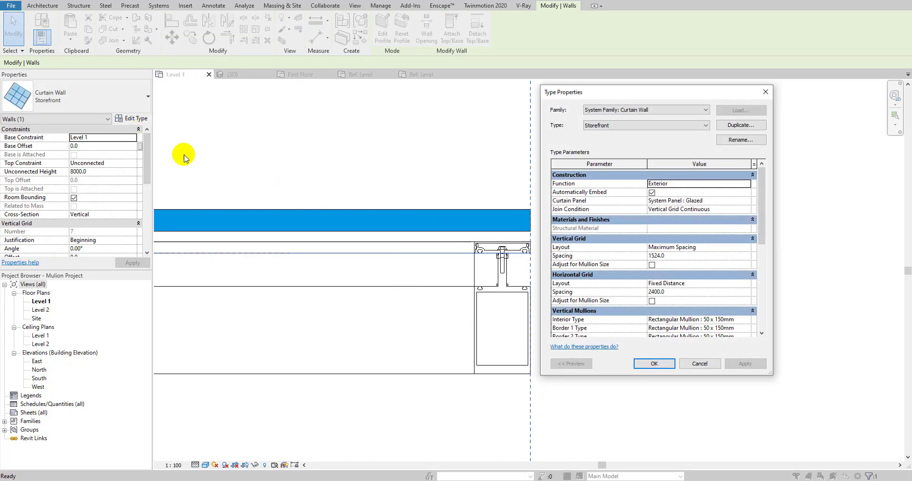
scroll(685, 264, down, 1)
scroll(687, 261, down, 5)
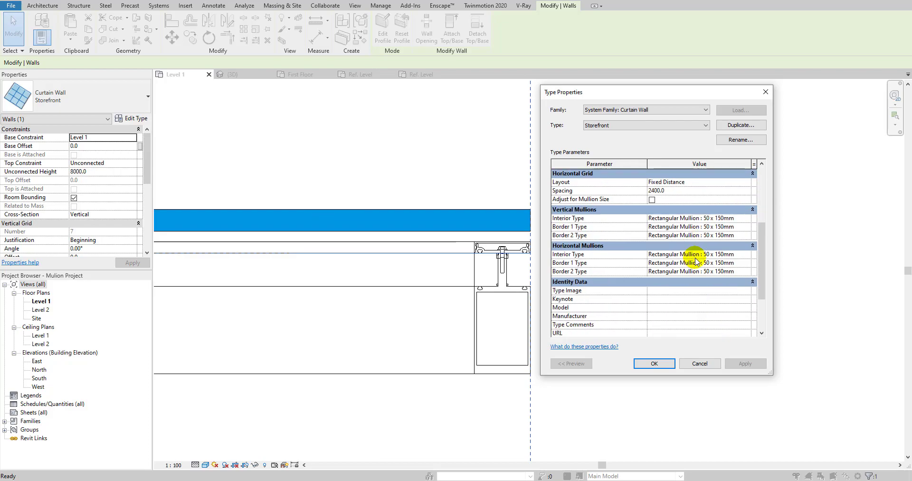
scroll(700, 265, up, 6)
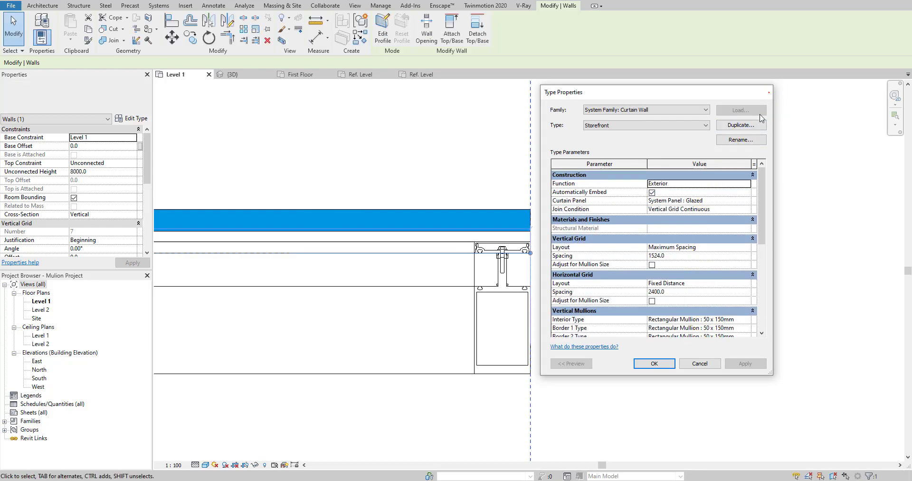
click(766, 91)
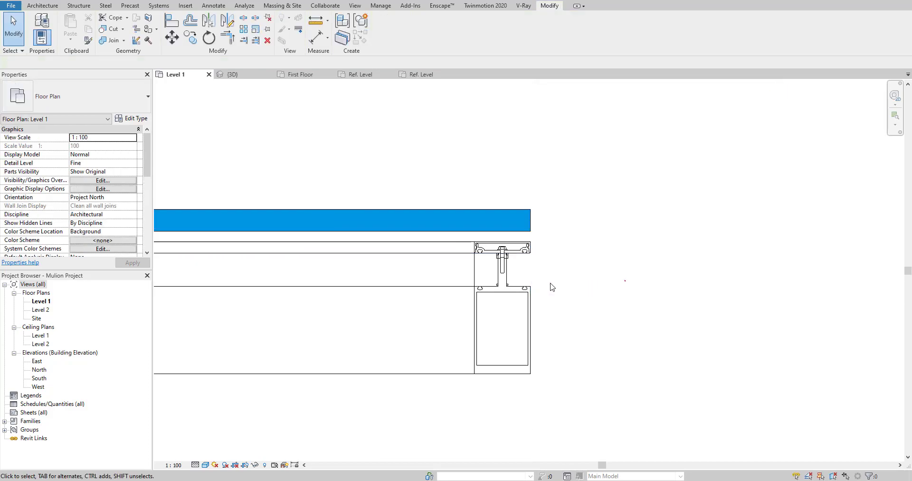
- Select the reprofiled mullion and open its type properties
click(490, 295)
right_click(490, 294)
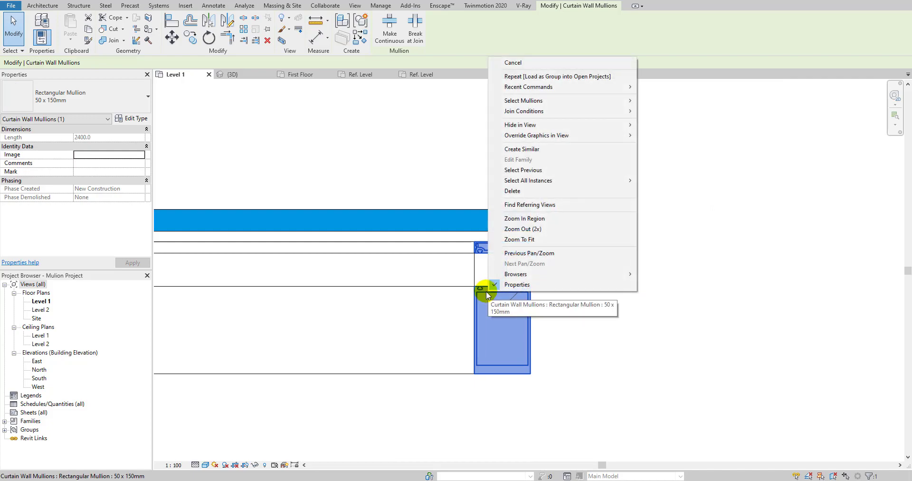
key(Escape)
click(135, 118)
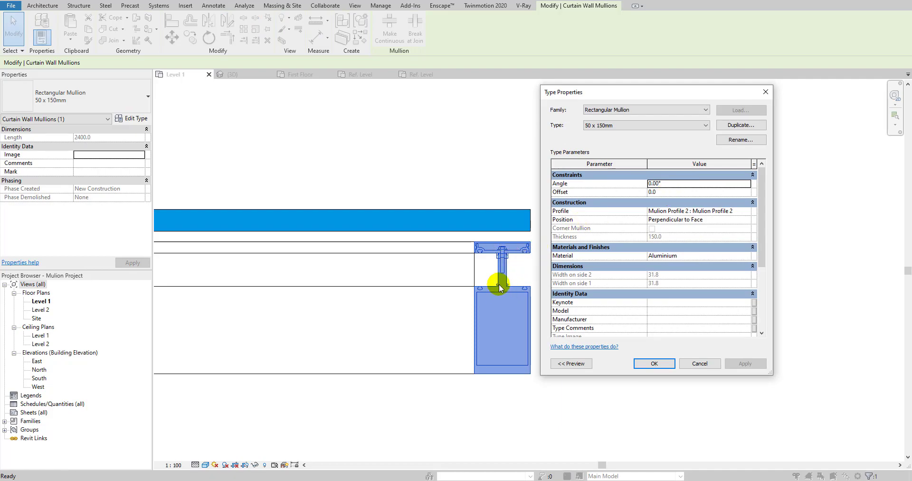
- Try mullion Offset values of 12mm and then 24mm, applying each
click(674, 190)
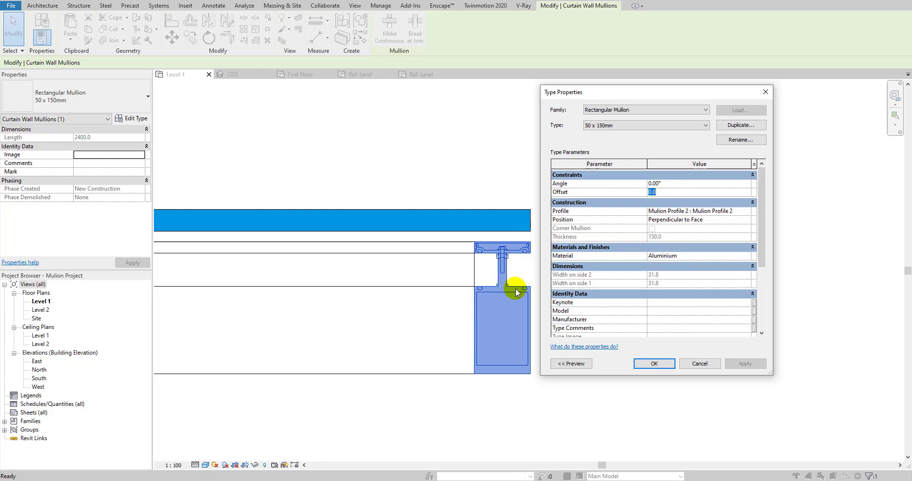
click(668, 192)
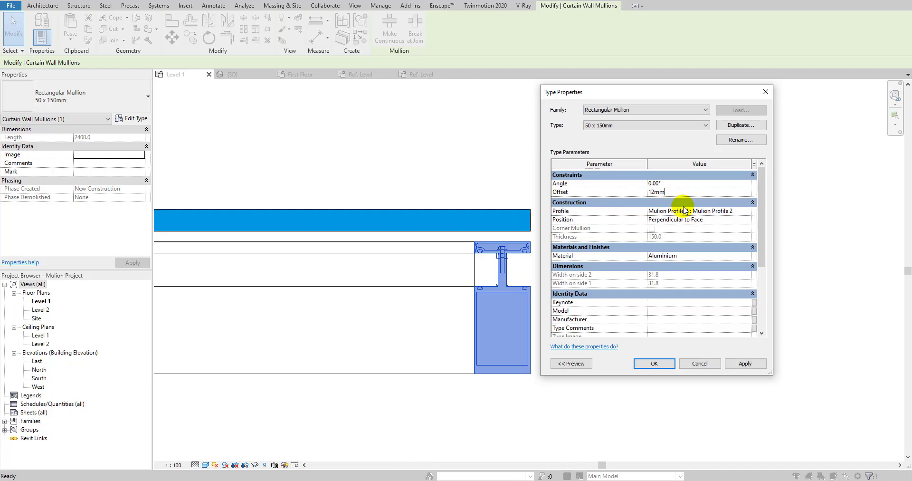
text(12mm)
click(740, 363)
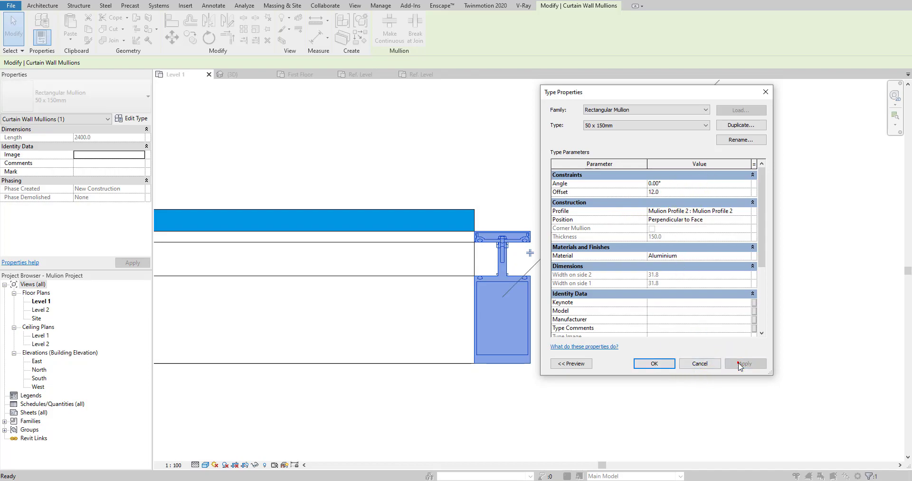
click(677, 192)
text(24mm)
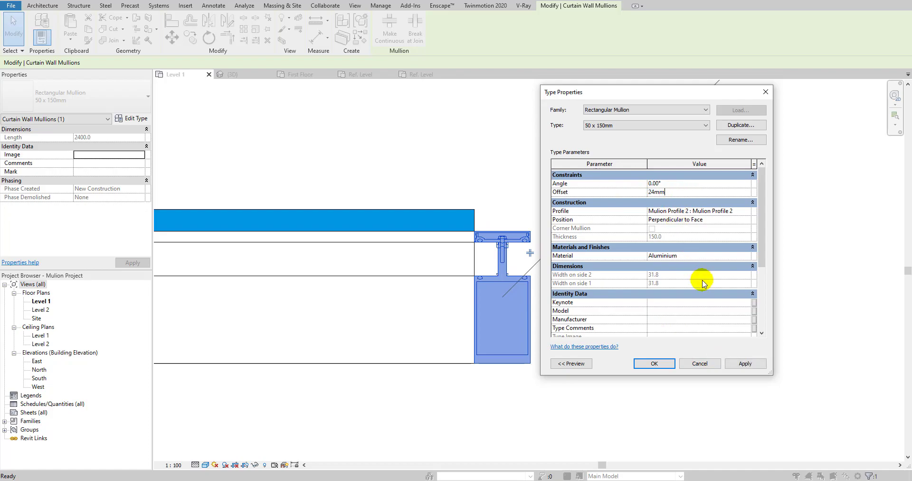
click(736, 365)
- Set the final Offset to 50, apply and close, then deselect the mullion
click(679, 192)
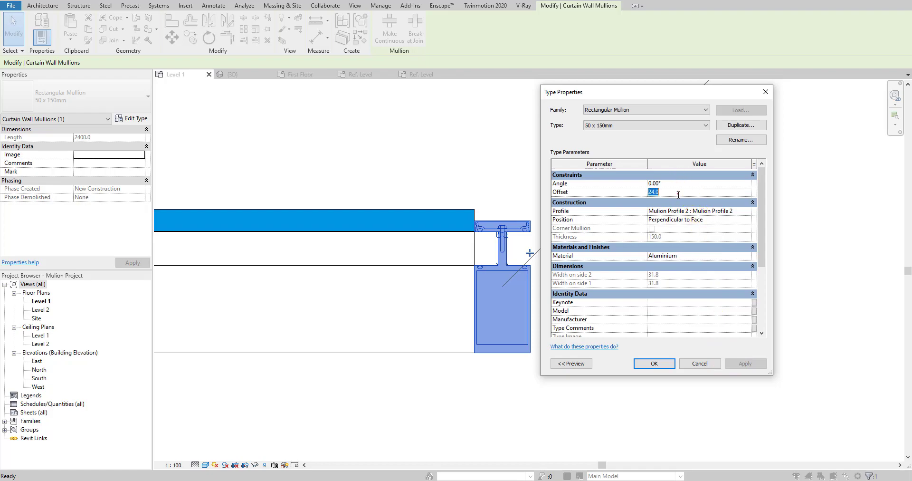
text(50)
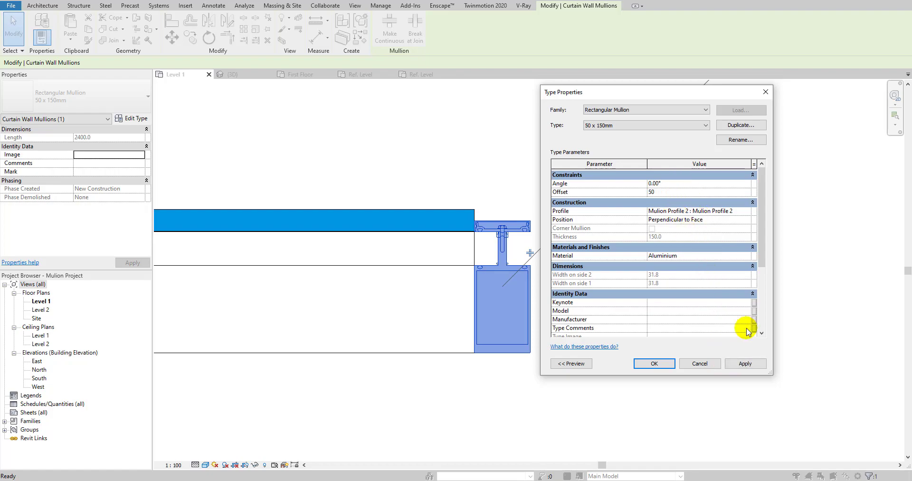
click(744, 364)
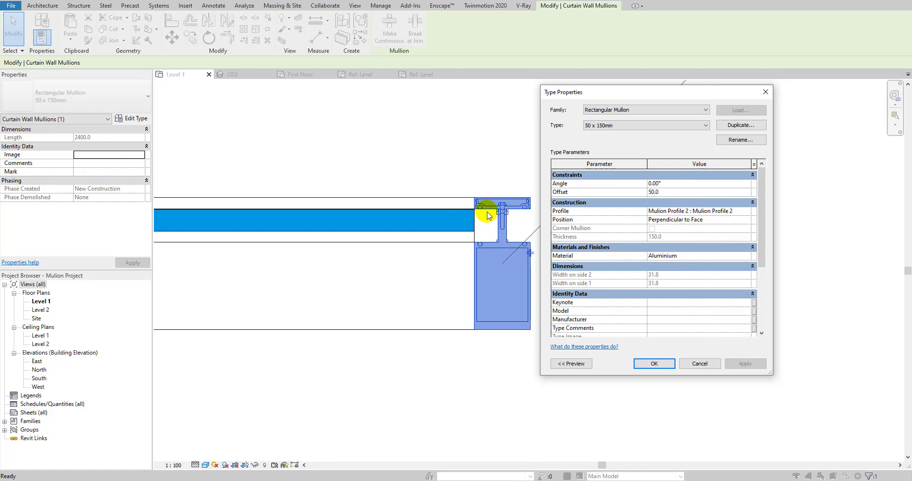
click(654, 364)
scroll(458, 214, up, 3)
scroll(531, 230, up, 3)
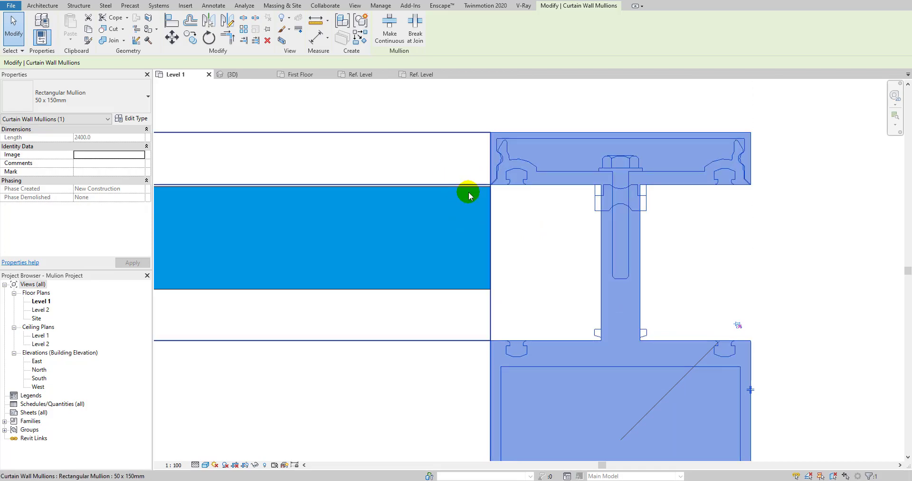
scroll(494, 200, down, 5)
click(639, 225)
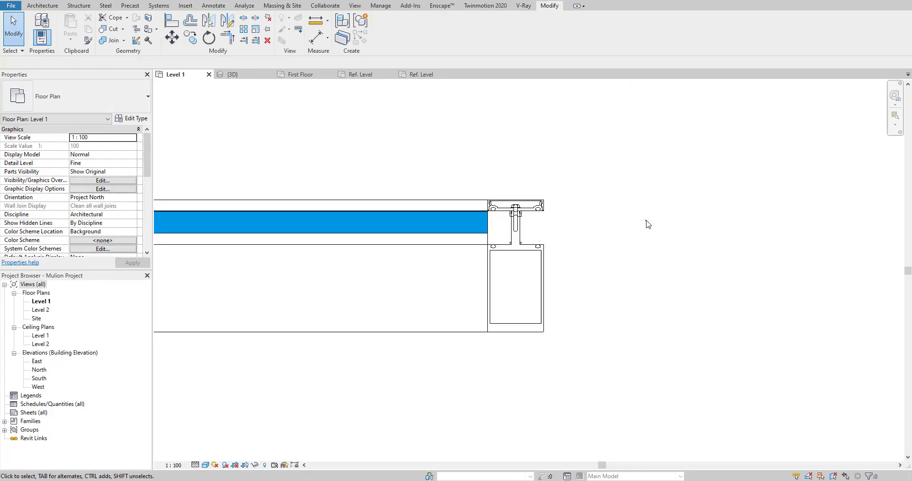
- Switch to the default {3D} view showing the Storefront curtain wall
scroll(505, 227, up, 2)
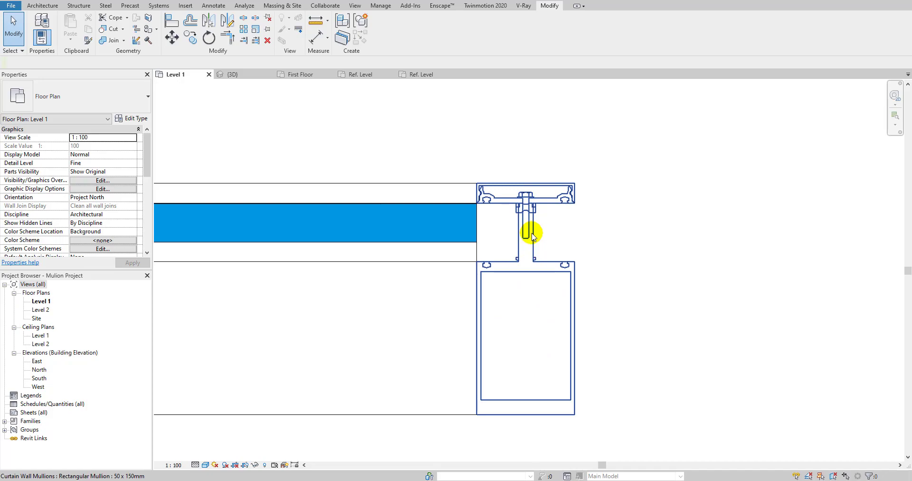
click(185, 1)
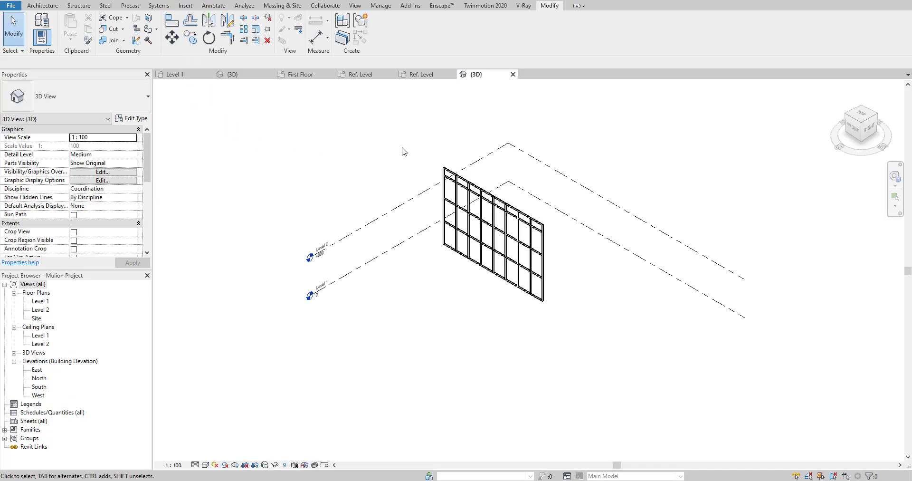
- Set the 3D view to Fine detail level and Shaded visual style
scroll(552, 228, up, 6)
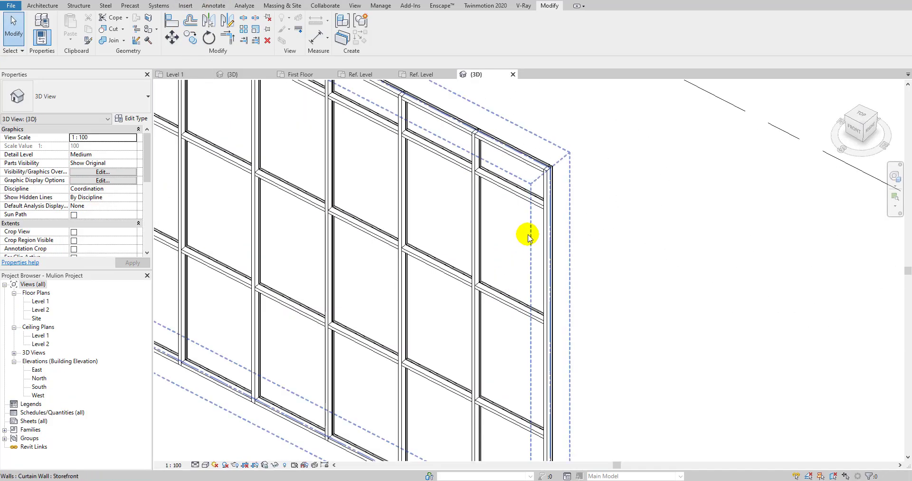
click(205, 468)
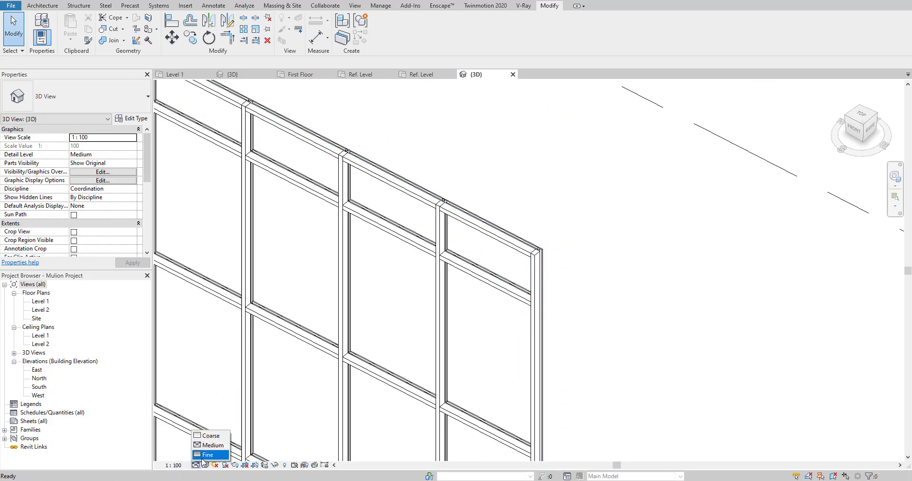
click(212, 456)
scroll(542, 257, up, 5)
scroll(542, 257, up, 3)
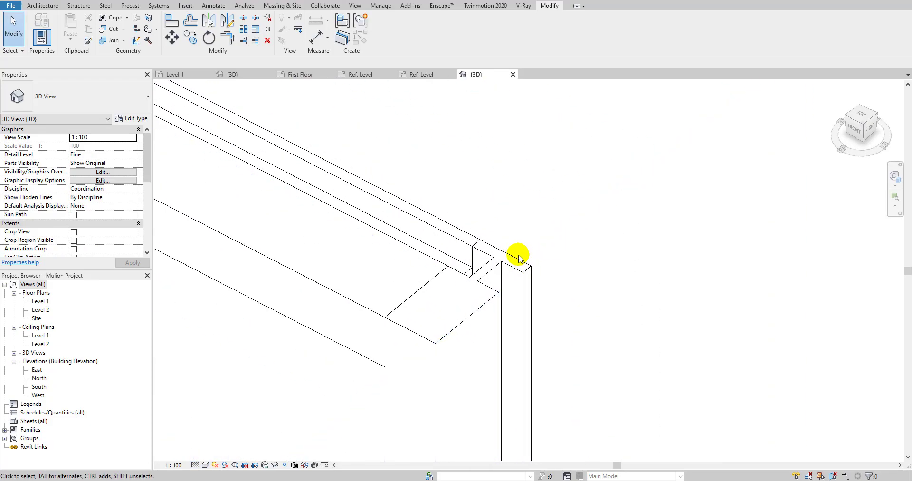
click(205, 464)
click(228, 435)
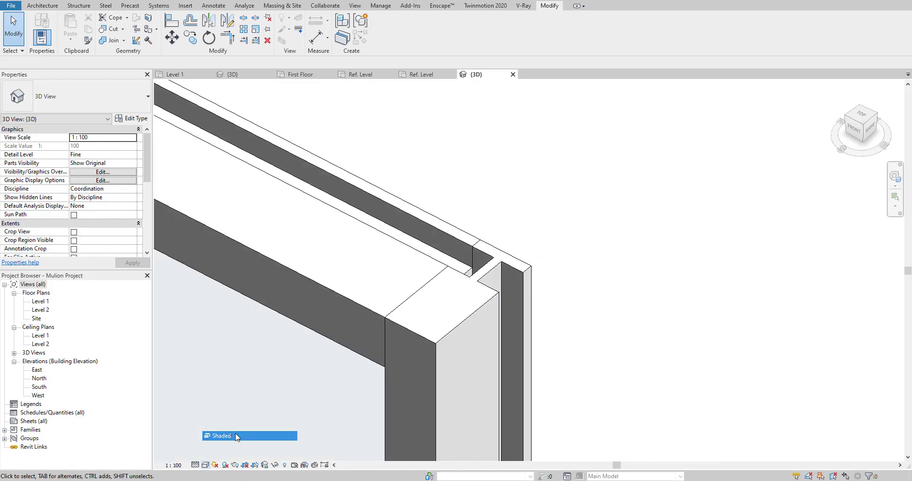
- Orbit to check the wall and corner mullion, then turn on Section Box
mouse_move(229, 434)
shift+middle_down()
mouse_move(489, 265)
mouse_move(473, 317)
mouse_move(353, 281)
shift+middle_up()
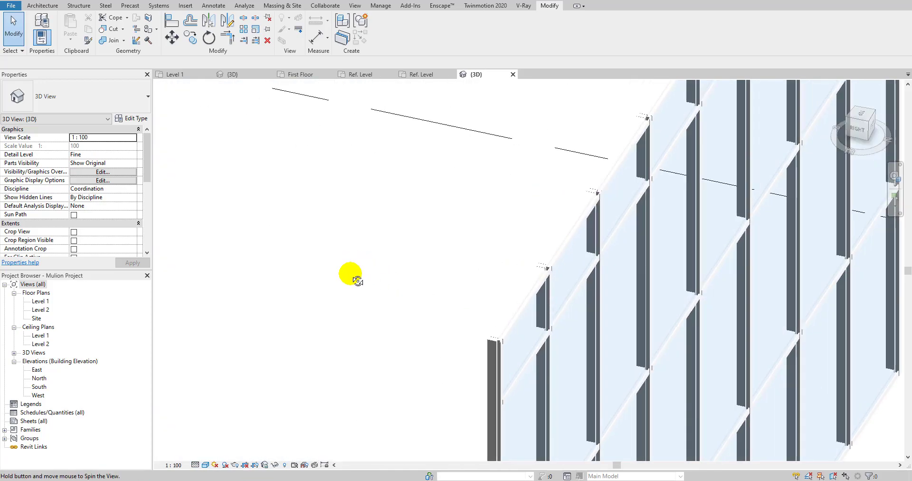
scroll(501, 348, up, 6)
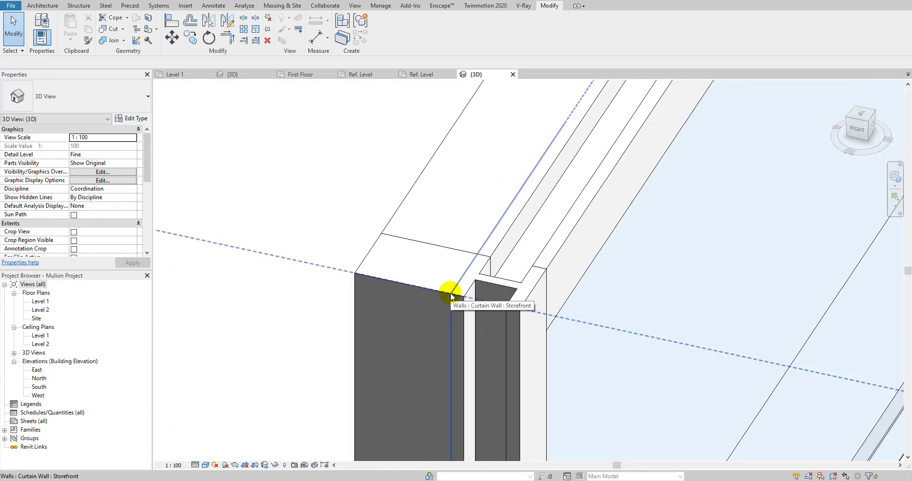
click(490, 287)
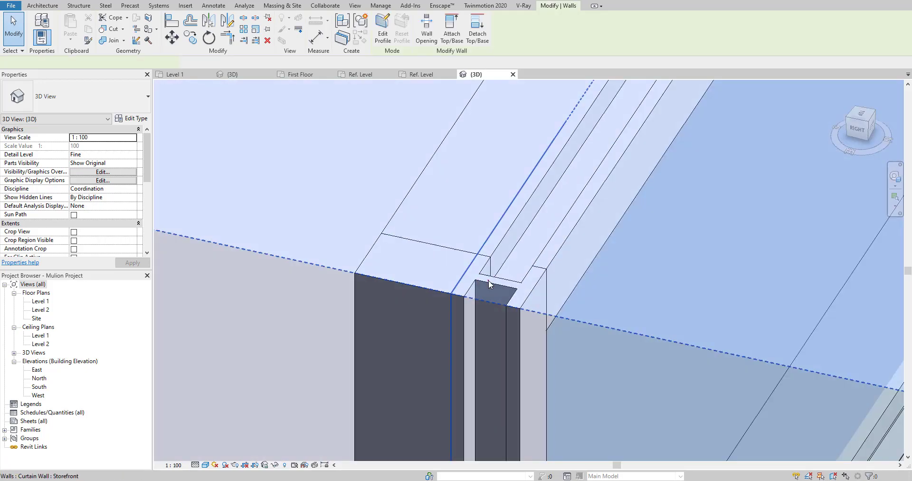
key(Escape)
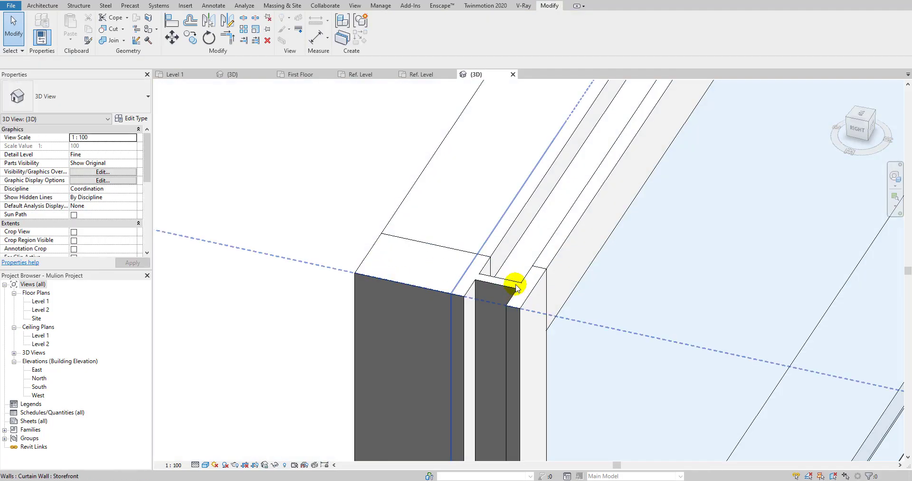
click(511, 285)
scroll(448, 266, down, 2)
scroll(448, 267, down, 1)
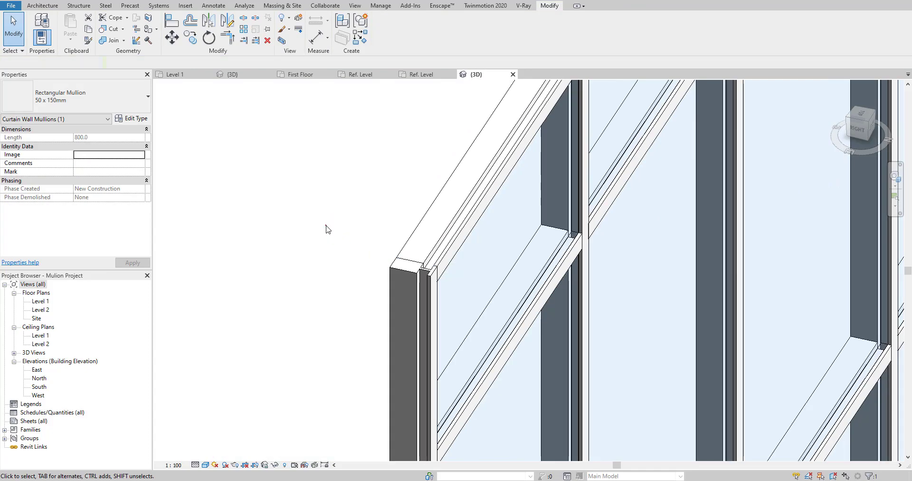
click(326, 225)
scroll(130, 213, down, 3)
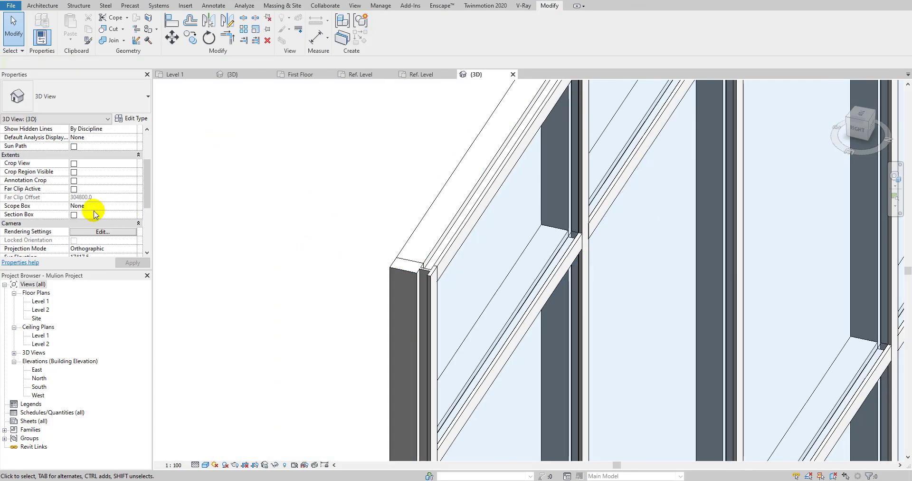
click(74, 214)
scroll(399, 203, down, 5)
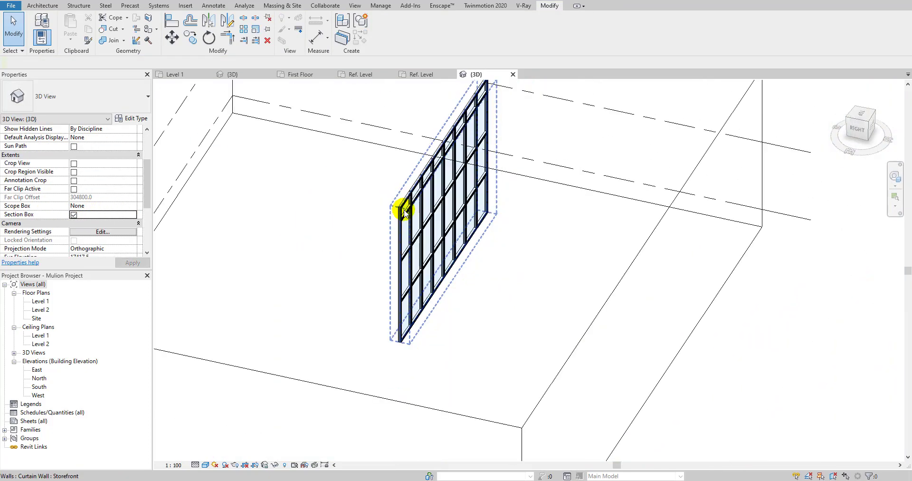
- Fit the section box to the curtain wall and drag its top down through the mullions
scroll(403, 203, up, 3)
click(404, 212)
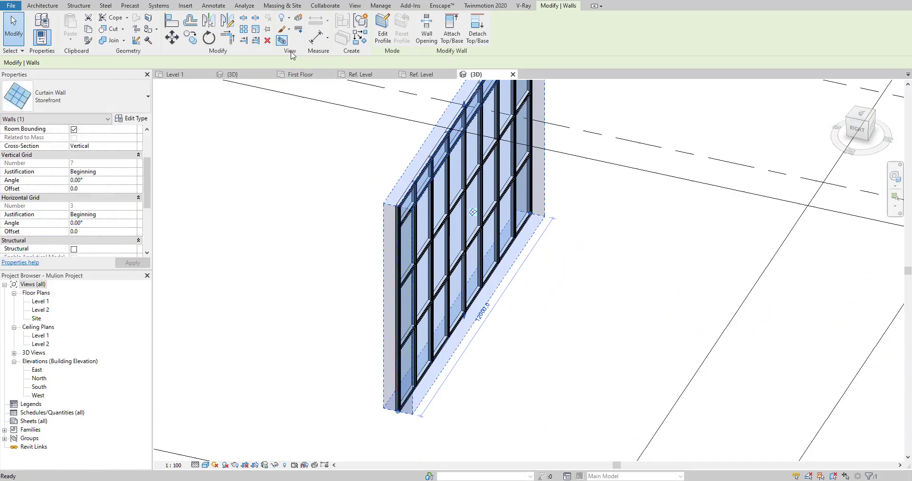
click(282, 40)
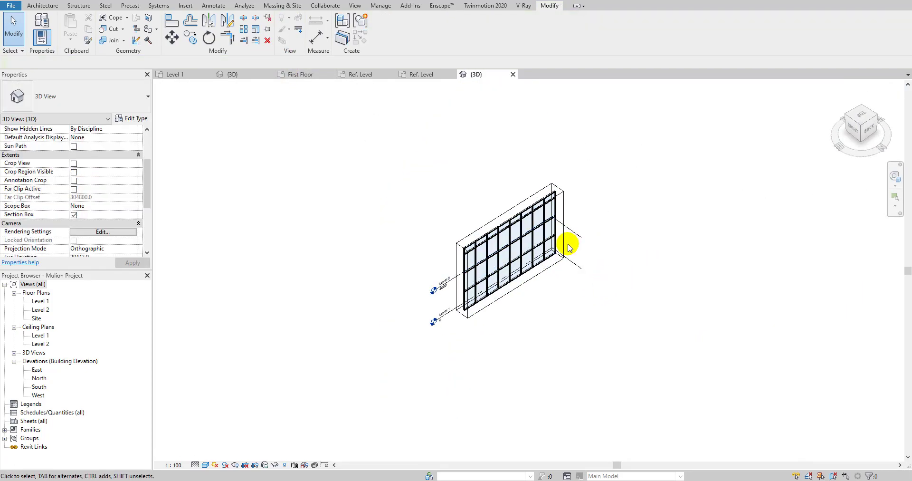
click(568, 244)
drag(508, 219, 464, 265)
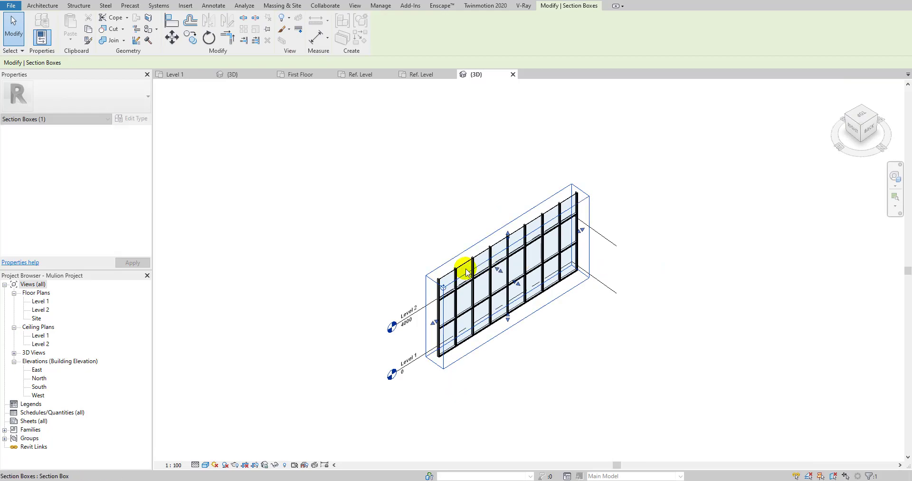
- Zoom and orbit around the corner mullion to inspect its traced cap, neck and body
scroll(464, 265, up, 6)
scroll(415, 245, up, 5)
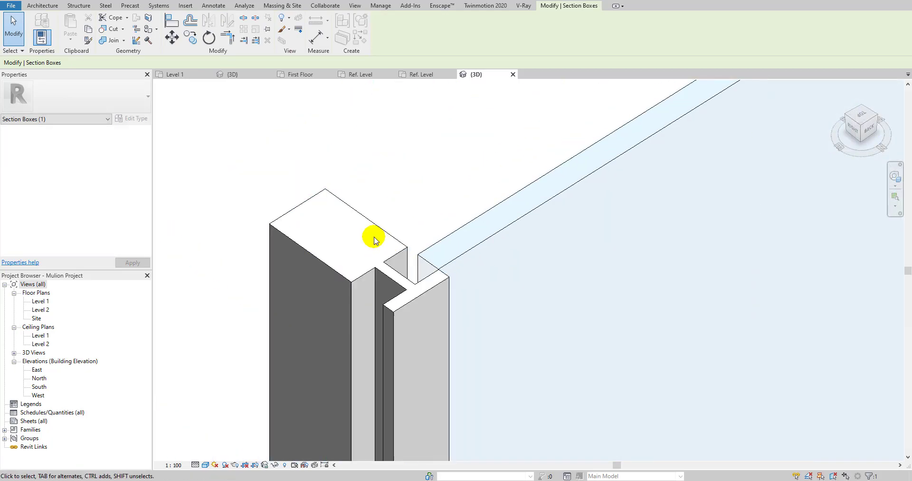
click(417, 288)
scroll(444, 235, down, 5)
shift+middle_drag(444, 234, 617, 302)
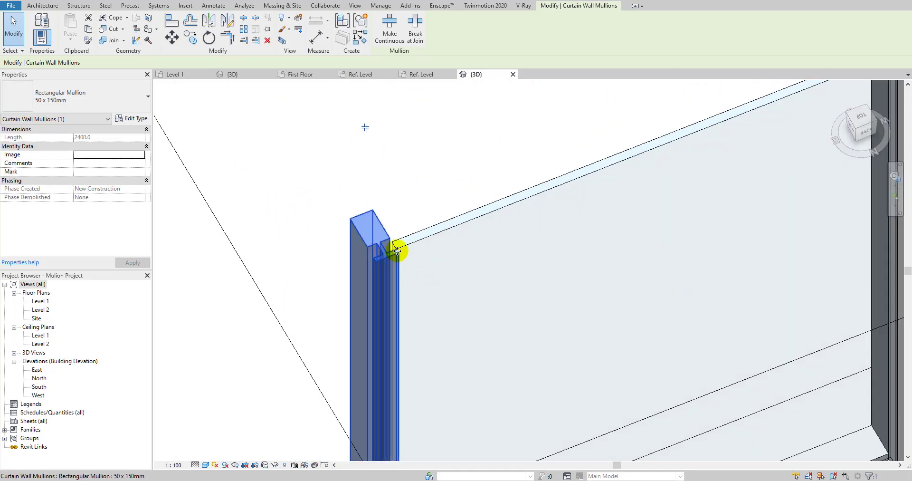
shift+middle_drag(389, 247, 532, 150)
scroll(490, 244, down, 3)
scroll(556, 159, up, 3)
click(509, 147)
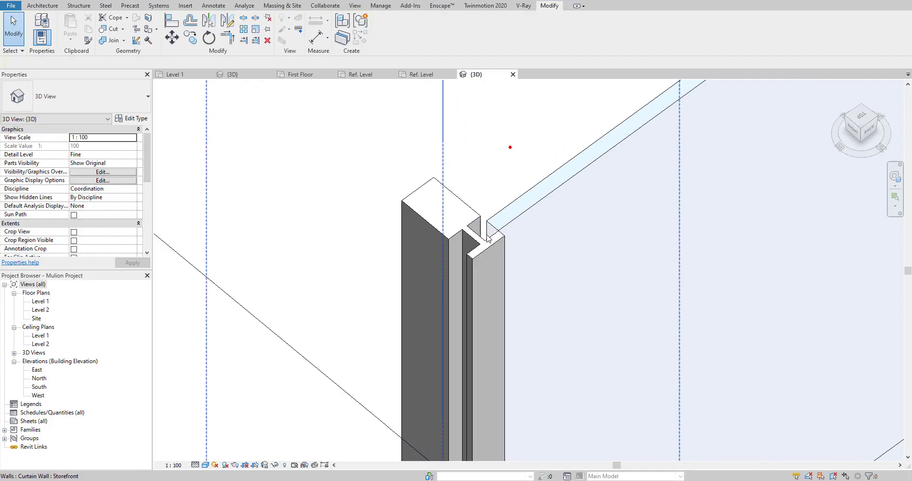